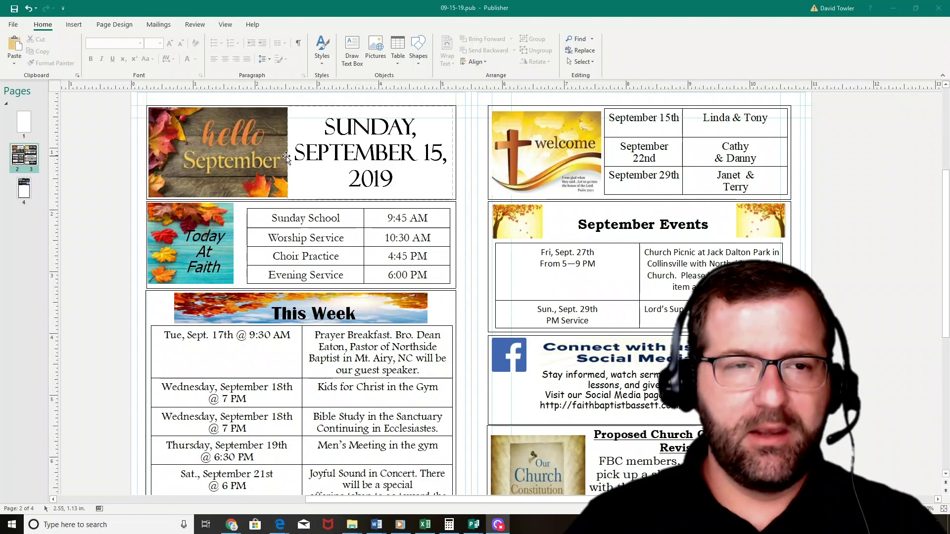
# - Nudge the hello September picture within the header box beside the date
pyautogui.moveTo(239, 155)
pyautogui.mouseDown()
pyautogui.moveTo(261, 155)
pyautogui.moveTo(241, 166)
pyautogui.moveTo(239, 158)
pyautogui.mouseUp()
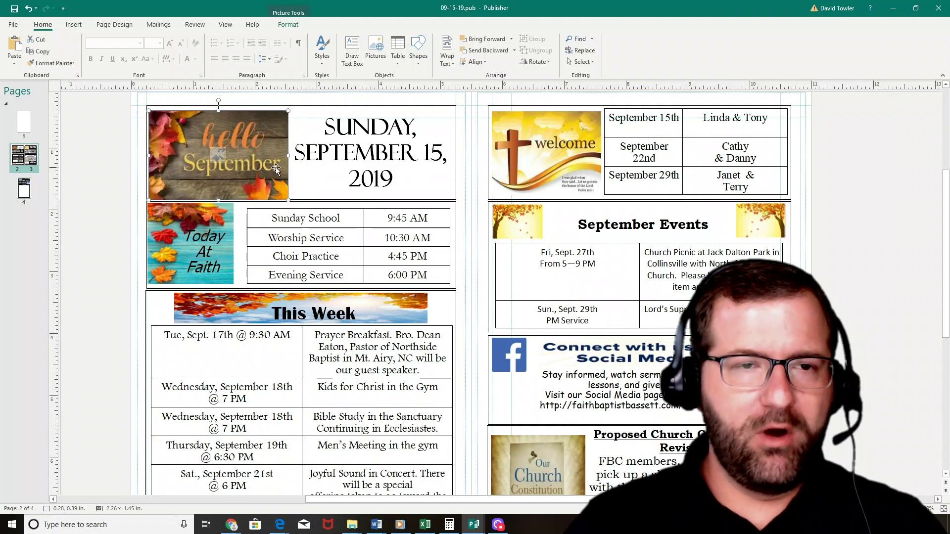
pyautogui.moveTo(265, 164)
pyautogui.mouseDown()
pyautogui.moveTo(275, 167)
pyautogui.moveTo(243, 168)
pyautogui.moveTo(256, 165)
pyautogui.mouseUp()
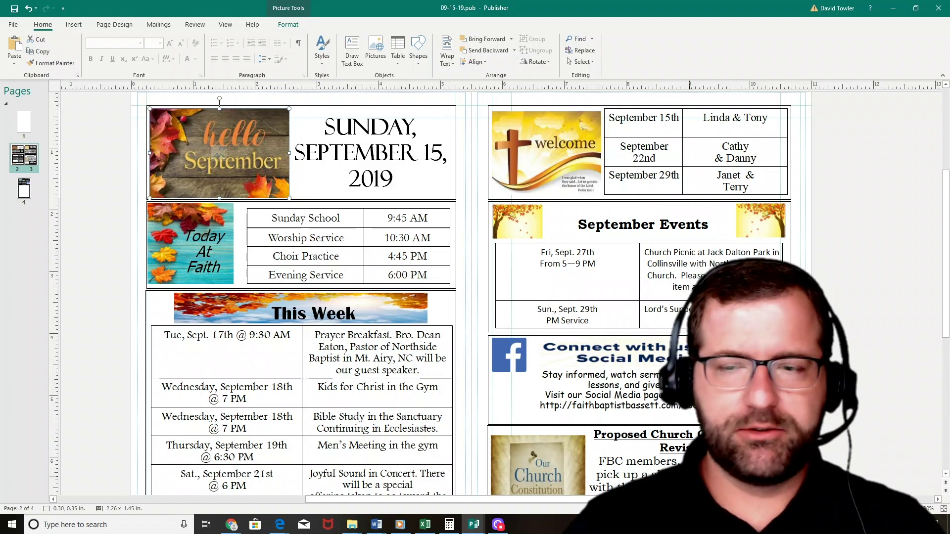
# - Move the Sunday School picture in the scratch area up and closer to the page's header
pyautogui.scroll(-1, 266, 158)
pyautogui.scroll(-1, 534, 287)
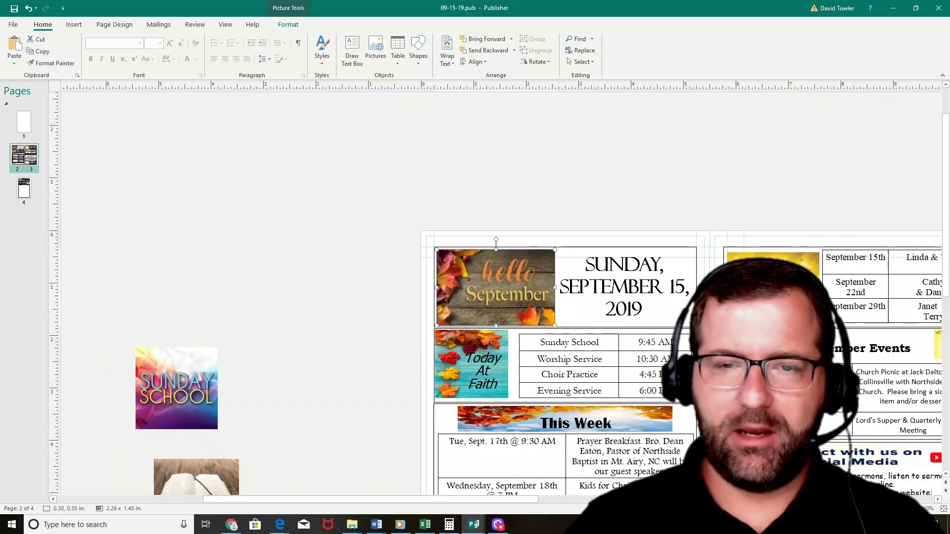
pyautogui.moveTo(177, 400); pyautogui.dragTo(326, 271)
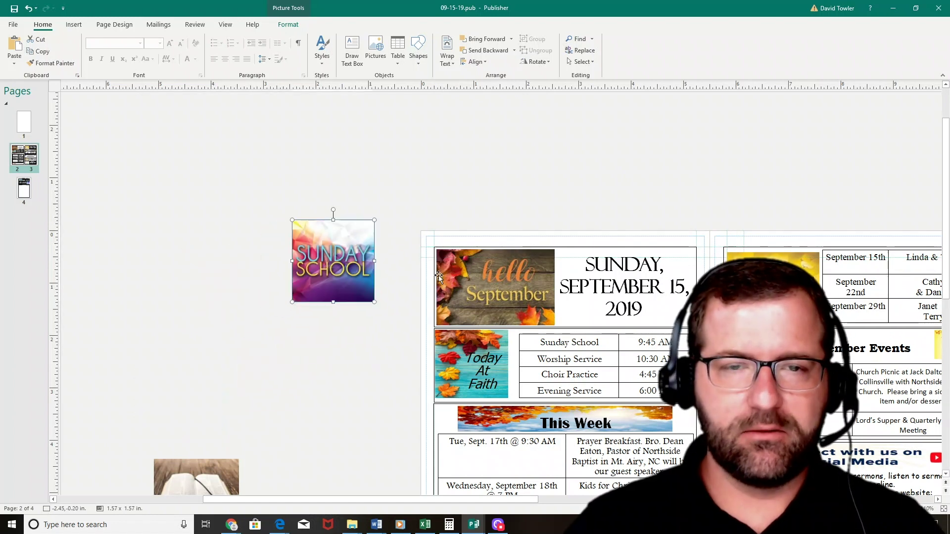
# - Move the hello September picture off the page into the scratch area and back into the header box
pyautogui.click(480, 282)
pyautogui.moveTo(482, 283); pyautogui.dragTo(162, 257)
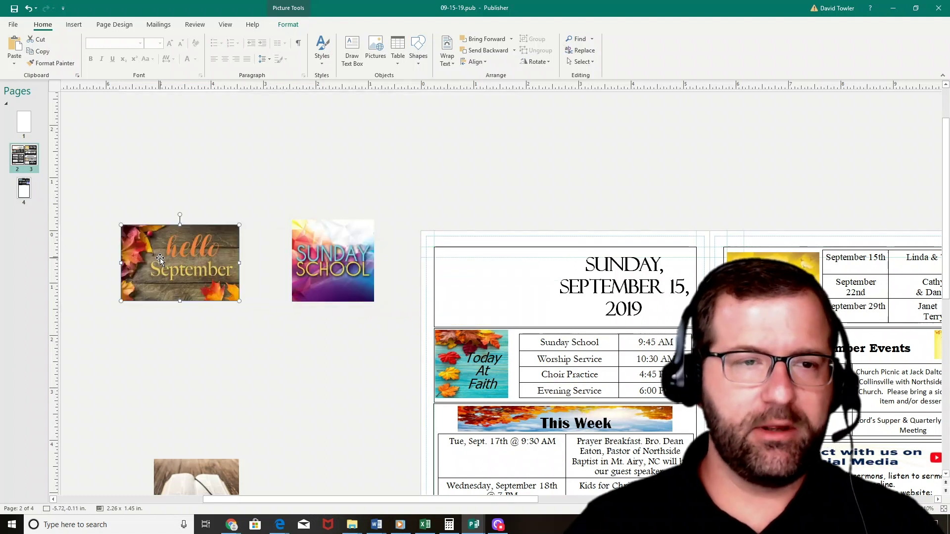
pyautogui.moveTo(173, 260); pyautogui.dragTo(479, 284)
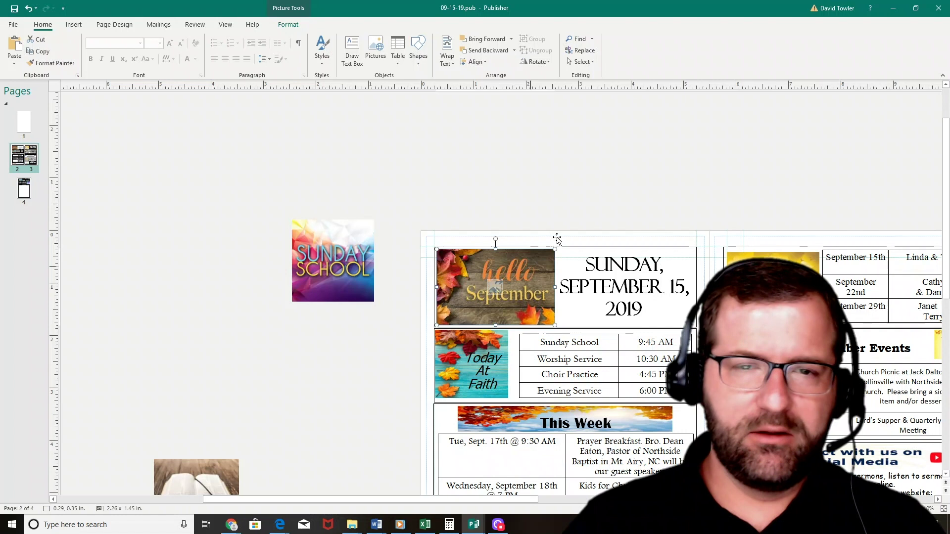
# - Fine-tune the hello September picture's position in the header box to about 0.30, 0.33 in
pyautogui.click(915, 509)
pyautogui.moveTo(464, 499); pyautogui.dragTo(496, 501)
pyautogui.scroll(-3, 551, 492)
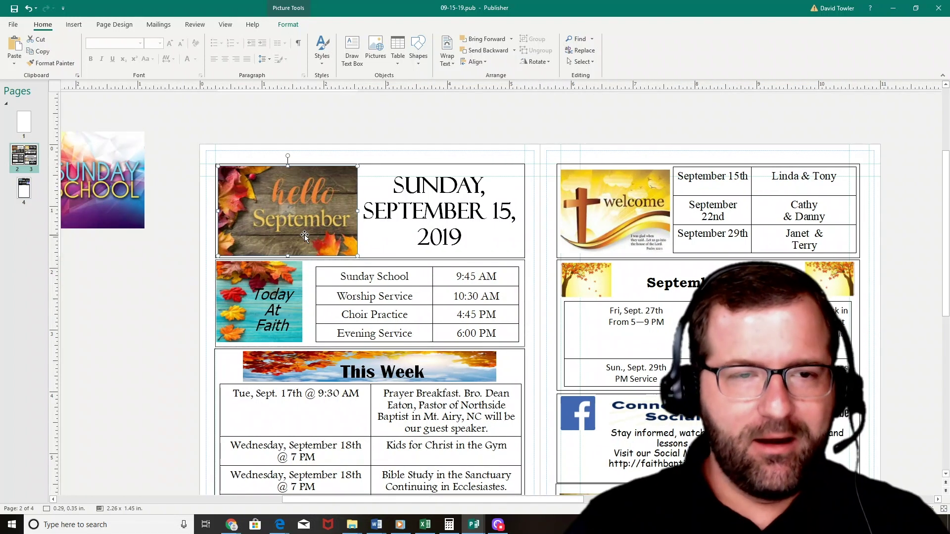
pyautogui.moveTo(304, 236)
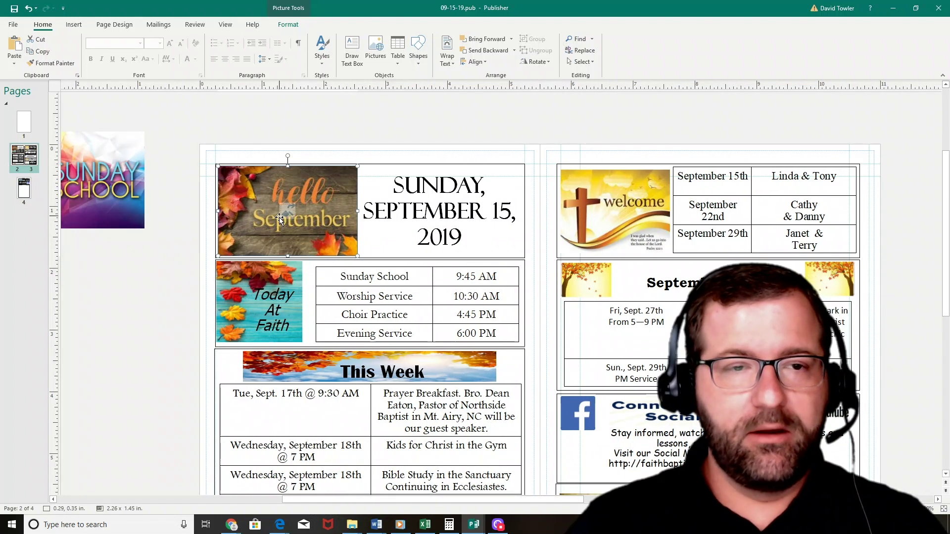
pyautogui.moveTo(320, 215)
pyautogui.mouseDown()
pyautogui.moveTo(326, 183)
pyautogui.moveTo(317, 226)
pyautogui.moveTo(231, 269)
pyautogui.moveTo(241, 197)
pyautogui.moveTo(178, 296)
pyautogui.moveTo(241, 245)
pyautogui.moveTo(323, 217)
pyautogui.mouseUp()
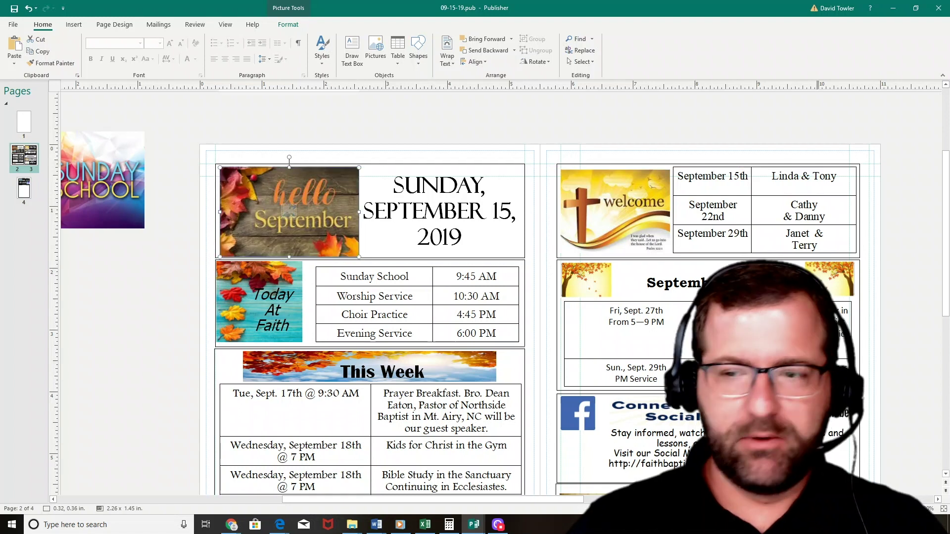
pyautogui.scroll(1, 289, 210)
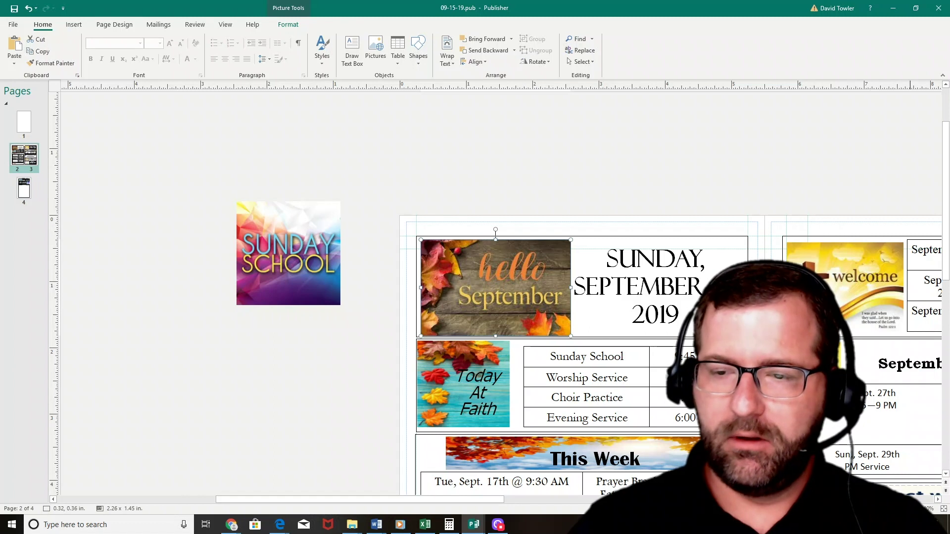
pyautogui.scroll(3, 625, 396)
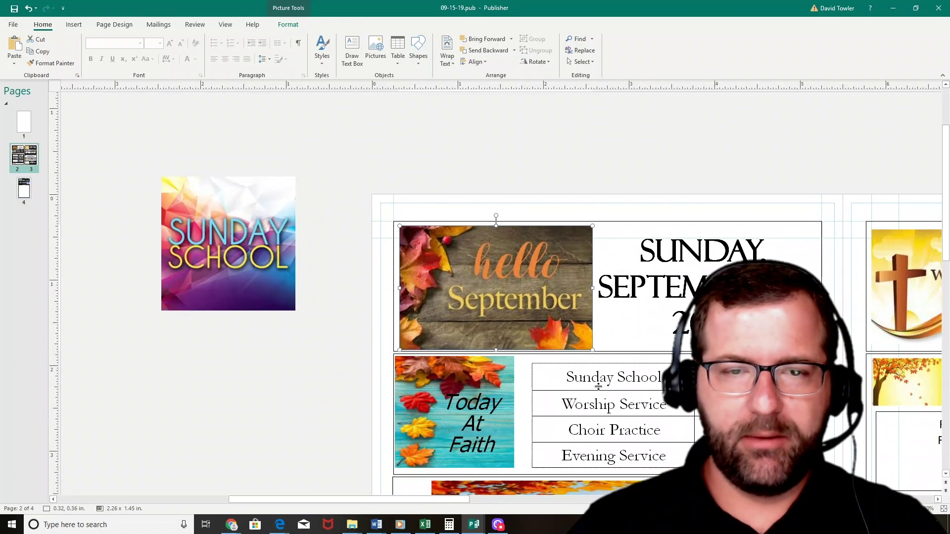
pyautogui.moveTo(466, 311); pyautogui.dragTo(490, 309)
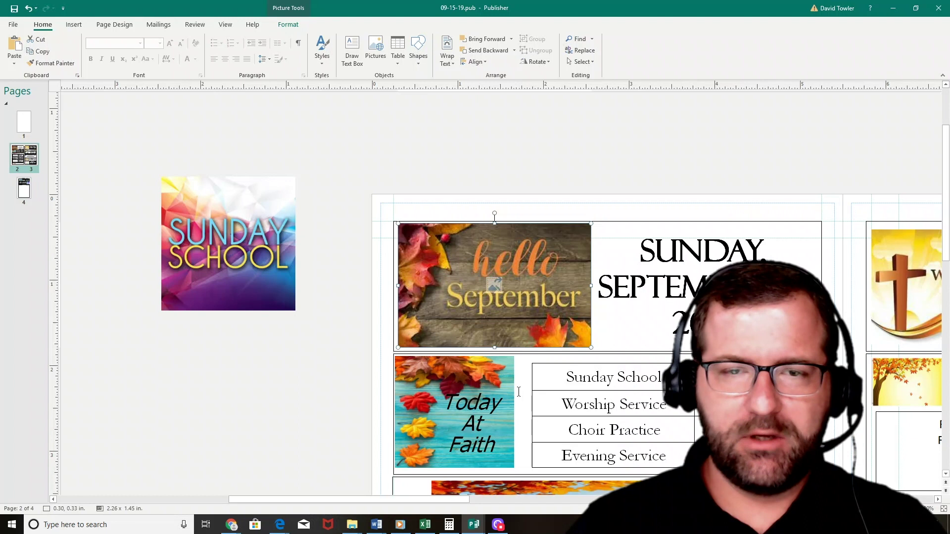
# - Change the day in the header date to 22
pyautogui.moveTo(388, 498); pyautogui.dragTo(432, 499)
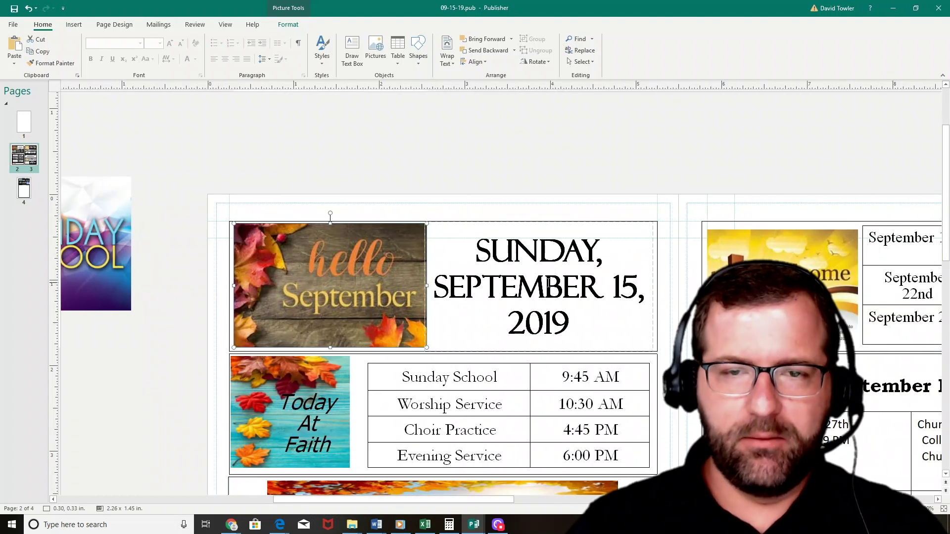
pyautogui.click(577, 257)
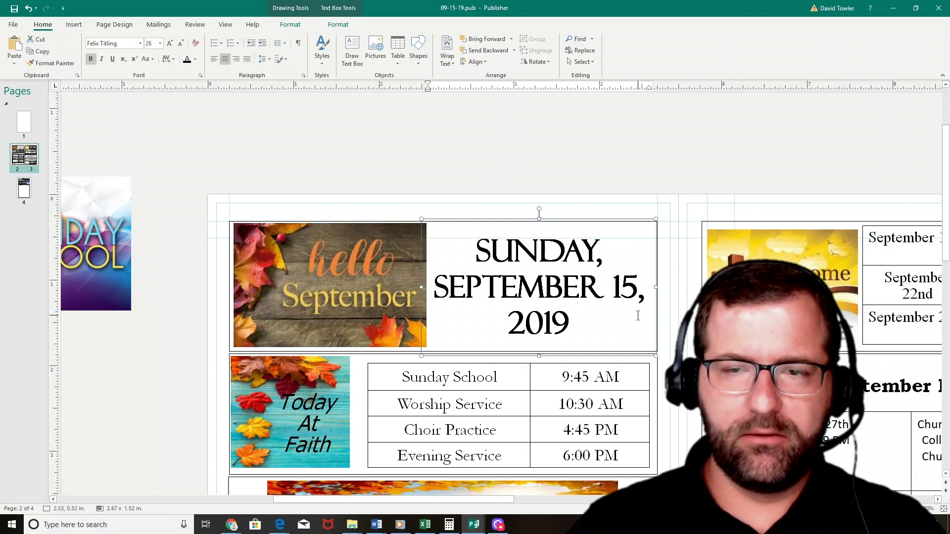
pyautogui.press('BackSpace')
pyautogui.press('BackSpace')
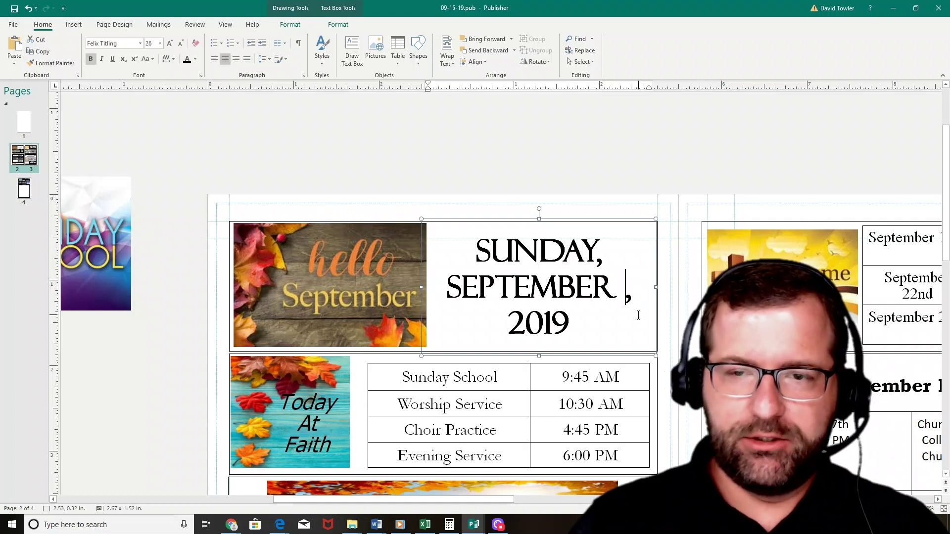
pyautogui.write('22')
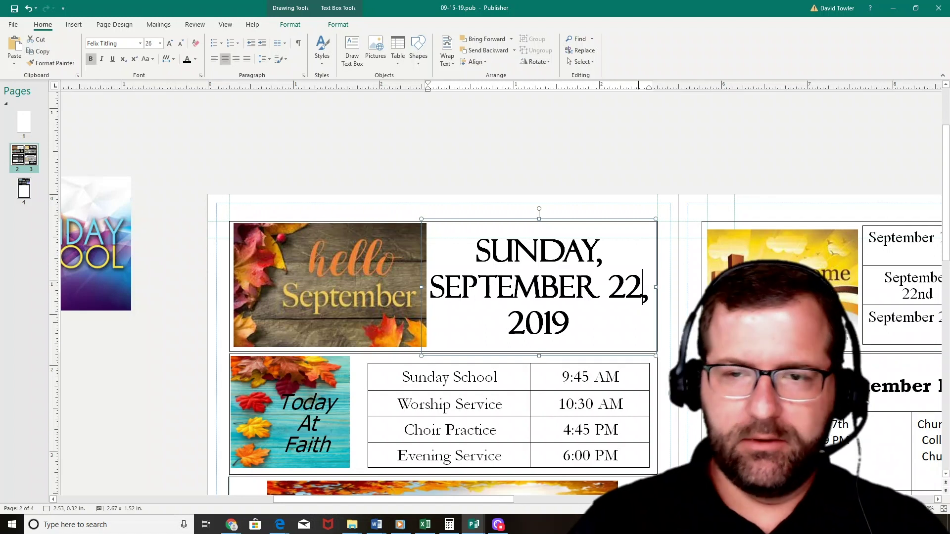
# - Delete the day number from the header date and undo the date edits
pyautogui.press('BackSpace')
pyautogui.press('BackSpace')
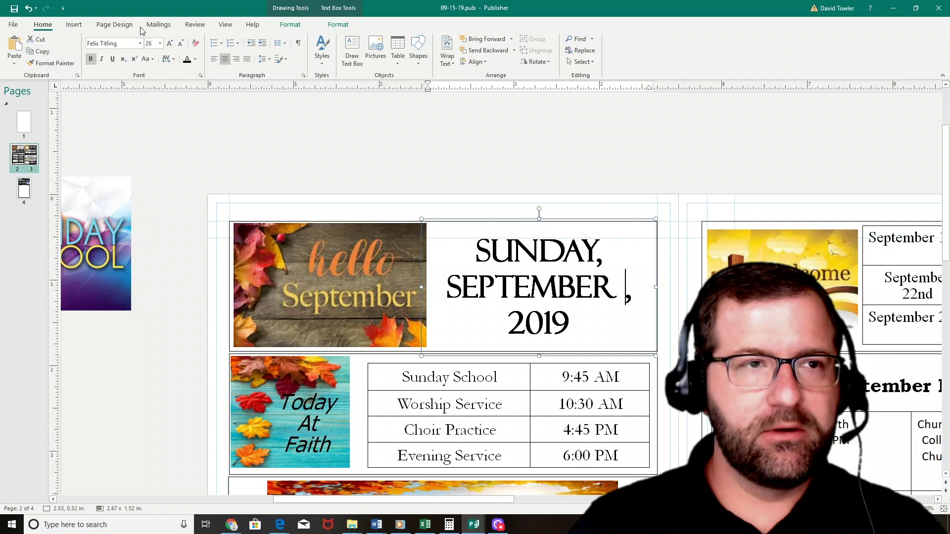
pyautogui.click(29, 8)
pyautogui.click(29, 9)
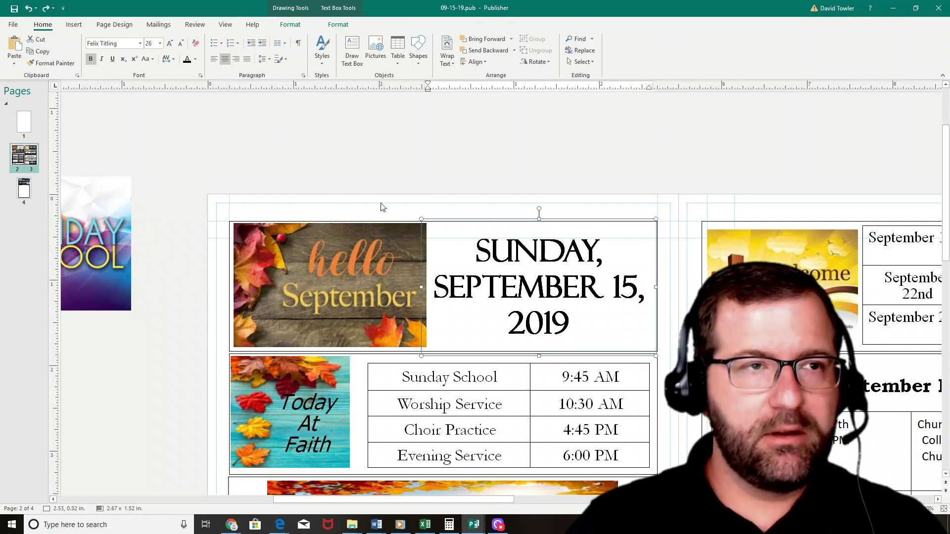
# - Set the entire header date text to font size 48 and undo the size change
pyautogui.scroll(-2, 582, 303)
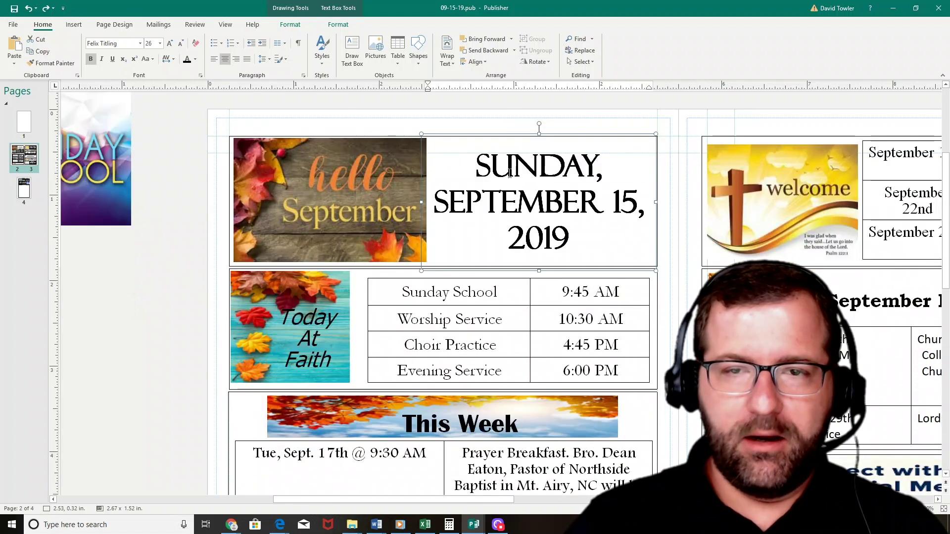
pyautogui.scroll(1, 623, 281)
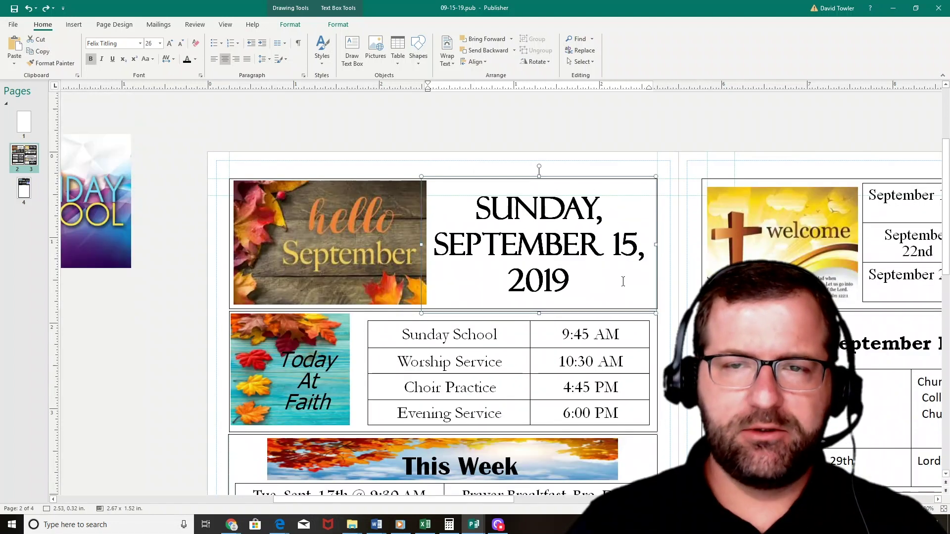
pyautogui.tripleClick(571, 280)
pyautogui.click(592, 283)
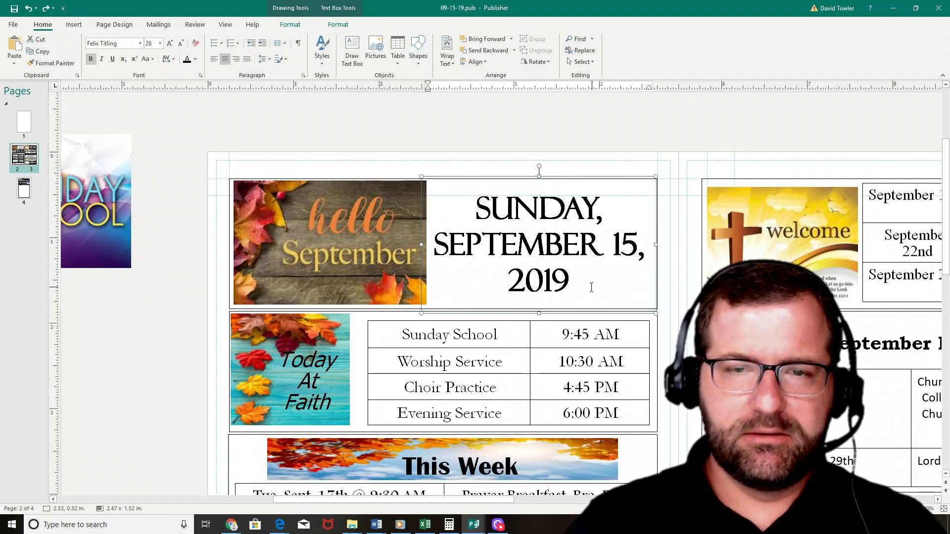
pyautogui.tripleClick(574, 284)
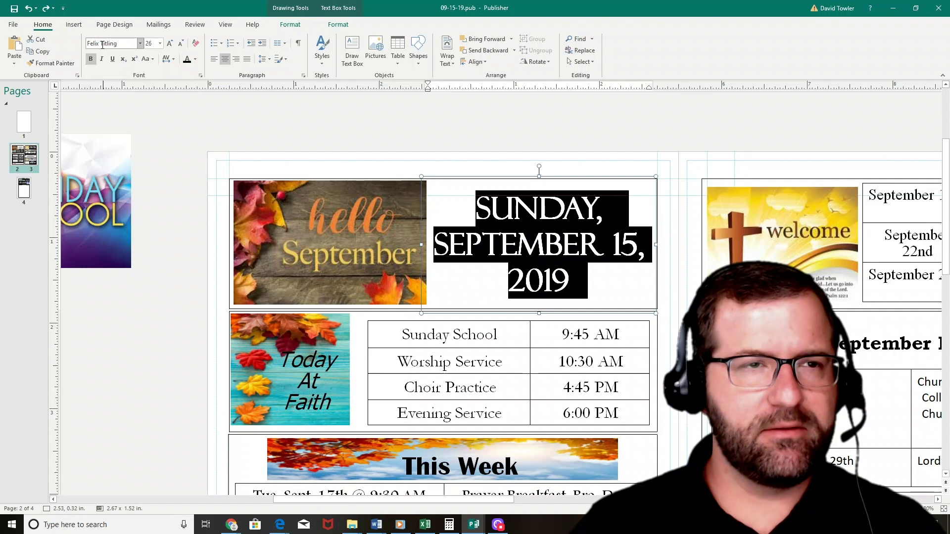
pyautogui.click(159, 44)
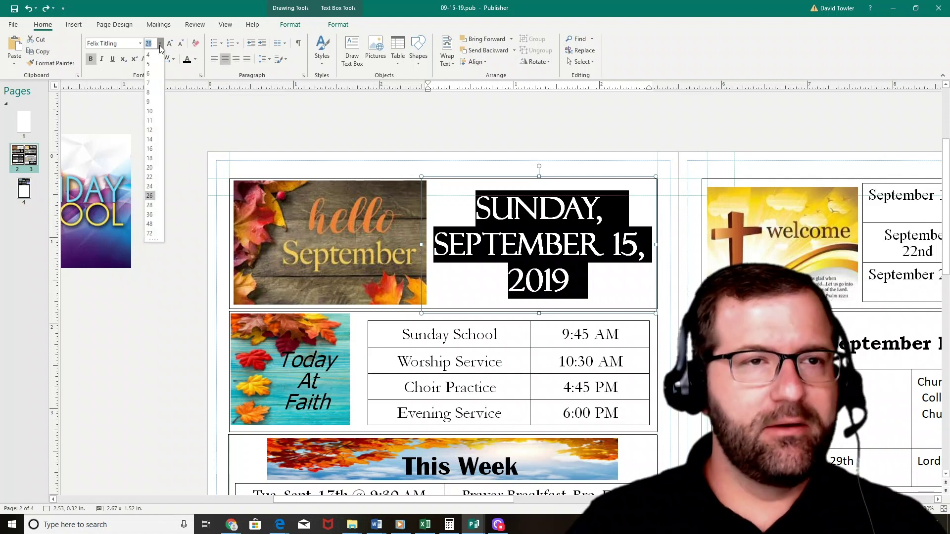
pyautogui.click(150, 224)
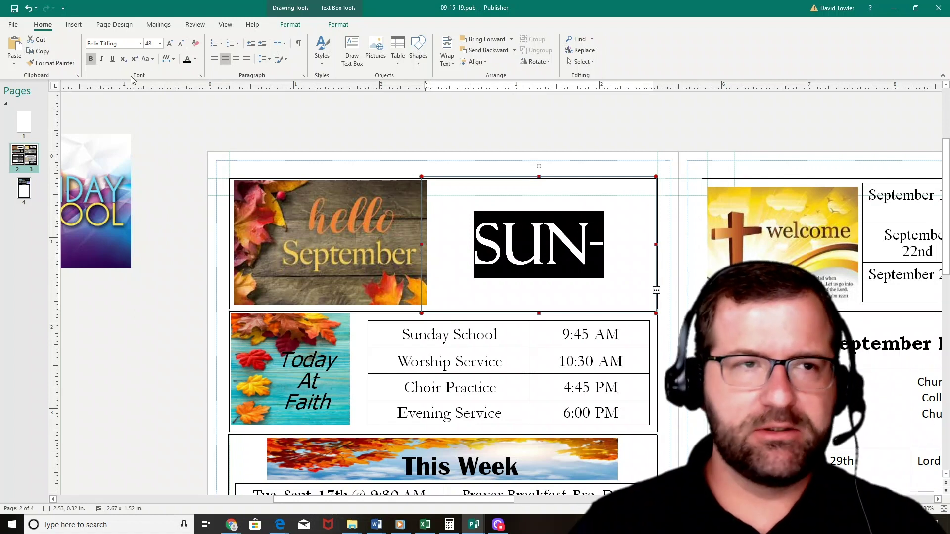
pyautogui.click(29, 9)
# - Move the date text box up and partly out of the header box
pyautogui.click(514, 208)
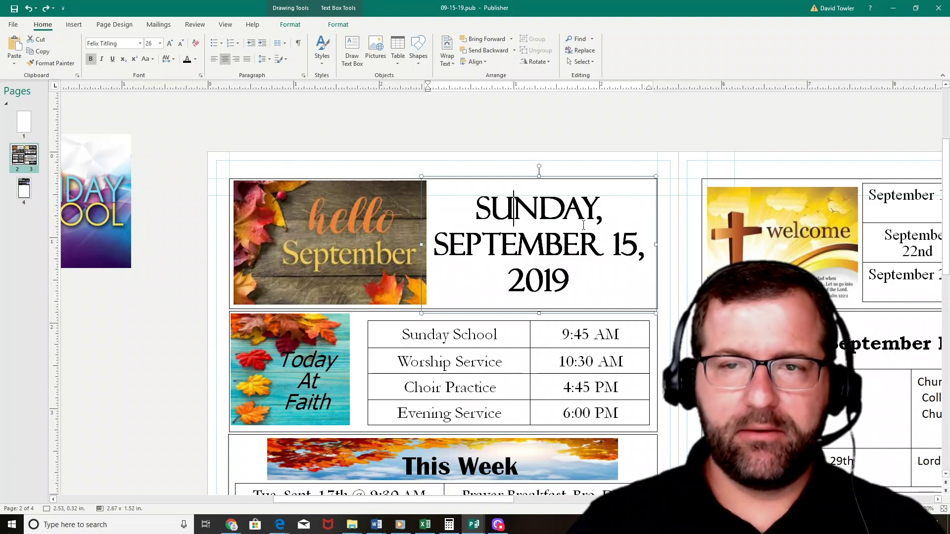
pyautogui.moveTo(448, 177); pyautogui.dragTo(501, 130)
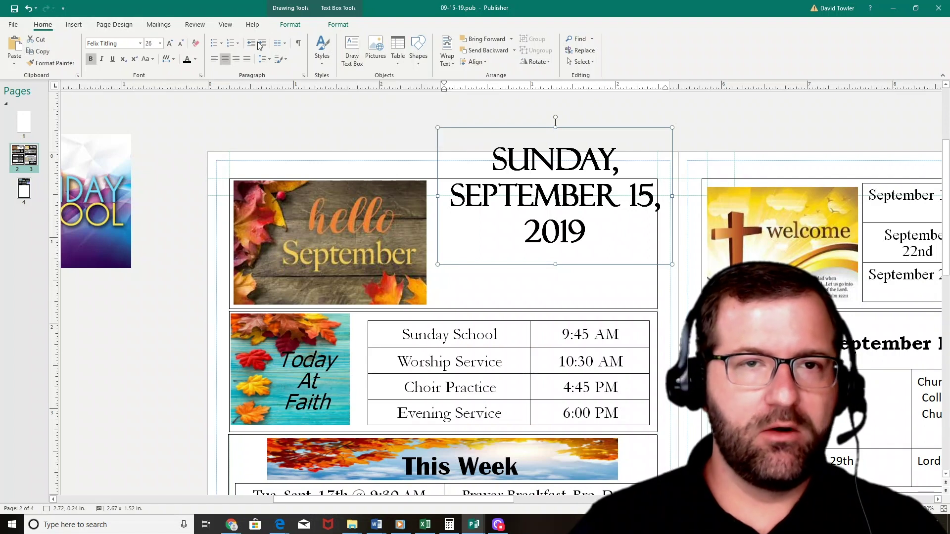
# - Draw an empty text box about 1.34 by 0.69 in across the page's upper edge and delete it
pyautogui.click(353, 58)
pyautogui.moveTo(353, 103); pyautogui.dragTo(471, 124)
pyautogui.moveTo(412, 146); pyautogui.dragTo(411, 164)
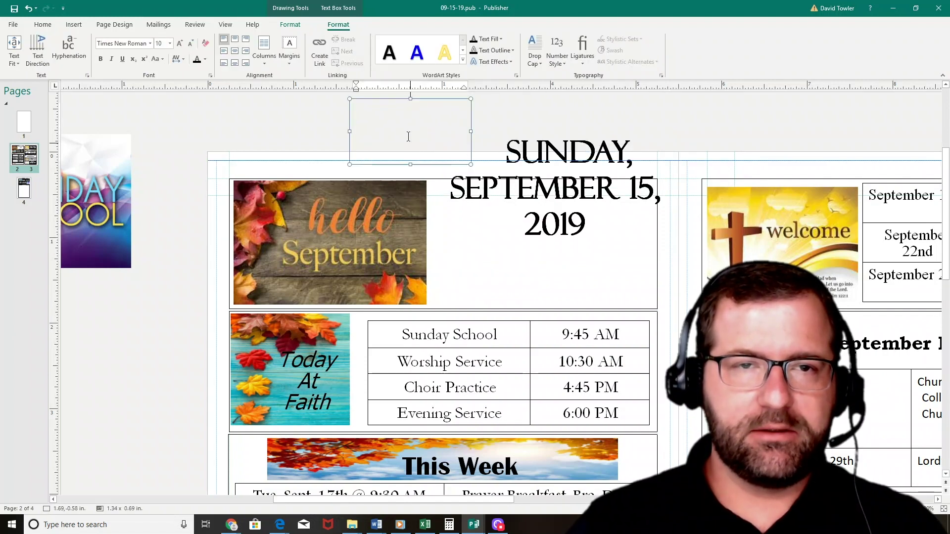
pyautogui.click(422, 102)
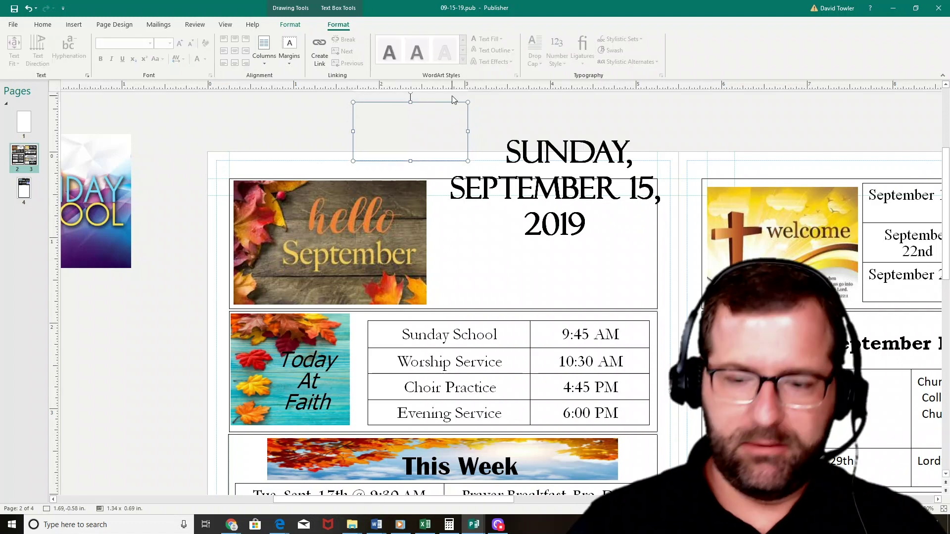
pyautogui.press('Delete')
# - Move the date text box back into the header box beside the picture, at about 2.56, 0.34 in
pyautogui.moveTo(522, 184); pyautogui.dragTo(536, 242)
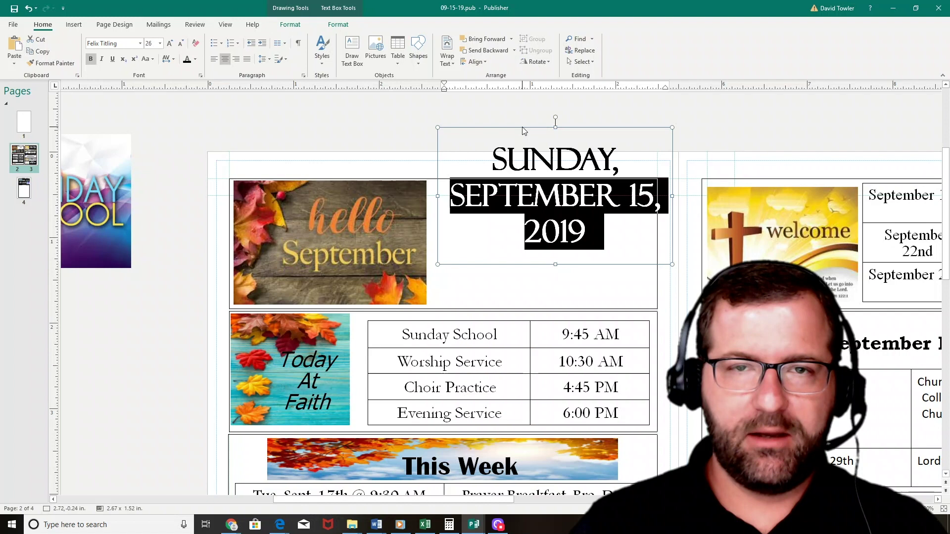
pyautogui.moveTo(524, 130); pyautogui.dragTo(512, 177)
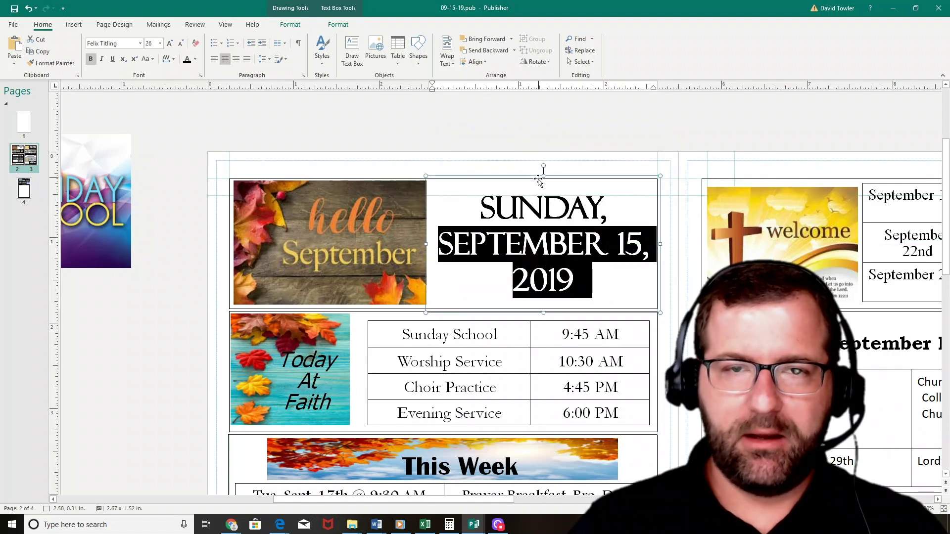
pyautogui.click(538, 179)
pyautogui.moveTo(538, 179); pyautogui.dragTo(534, 181)
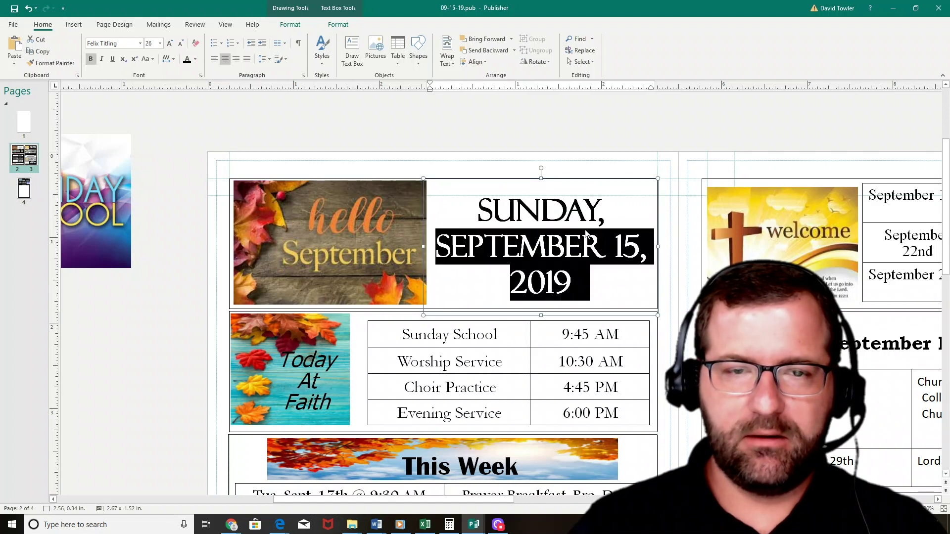
pyautogui.click(579, 148)
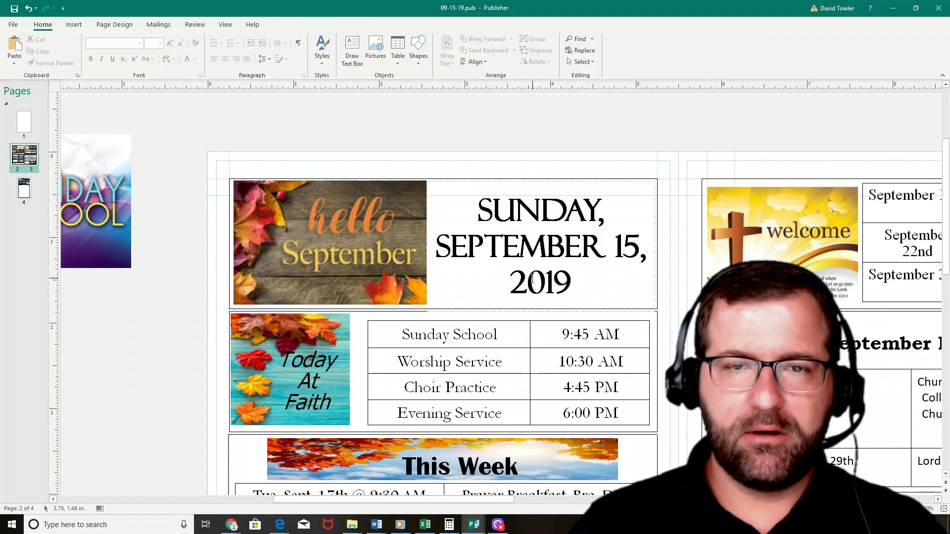
# - Add a vertical ruler guide at 0.25 in along the left edge of the header box and check the lower boxes against it
pyautogui.scroll(-2, 616, 317)
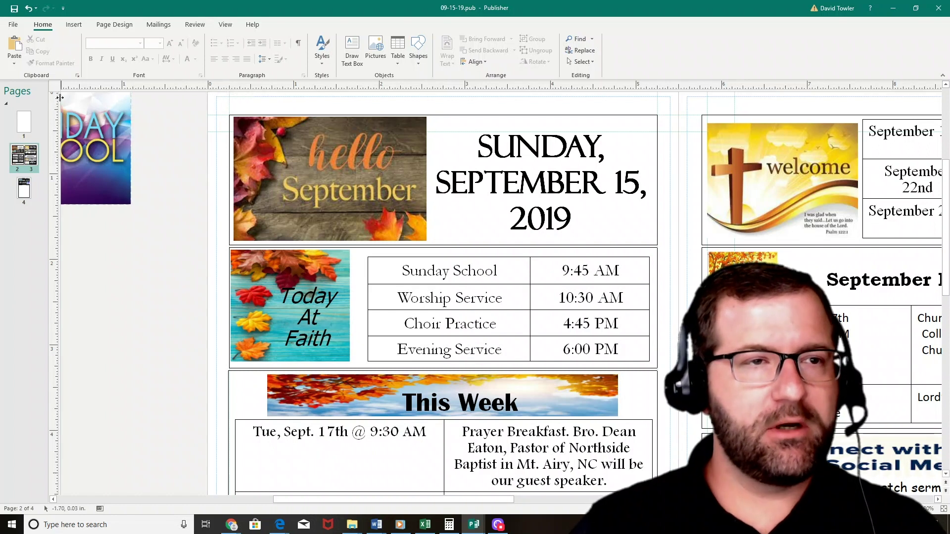
pyautogui.press('alt')
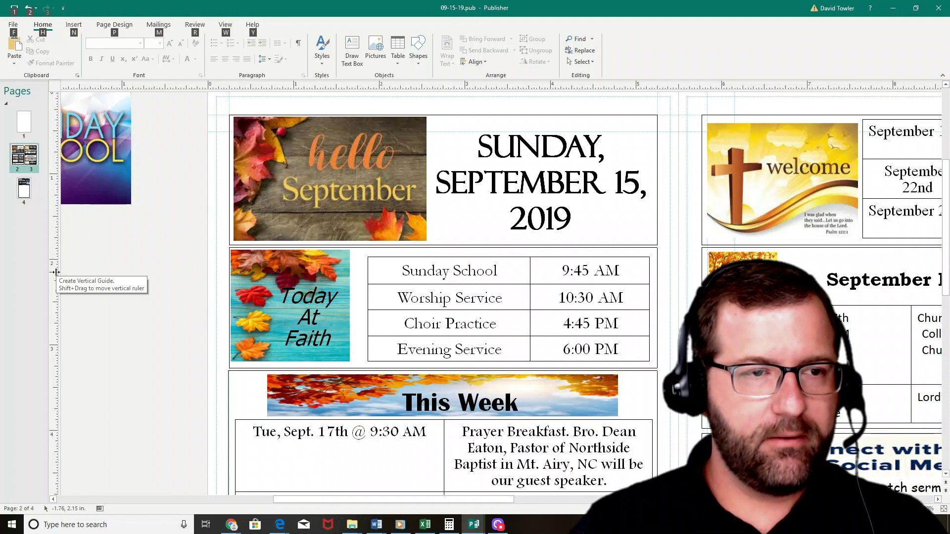
pyautogui.moveTo(58, 273); pyautogui.dragTo(88, 276)
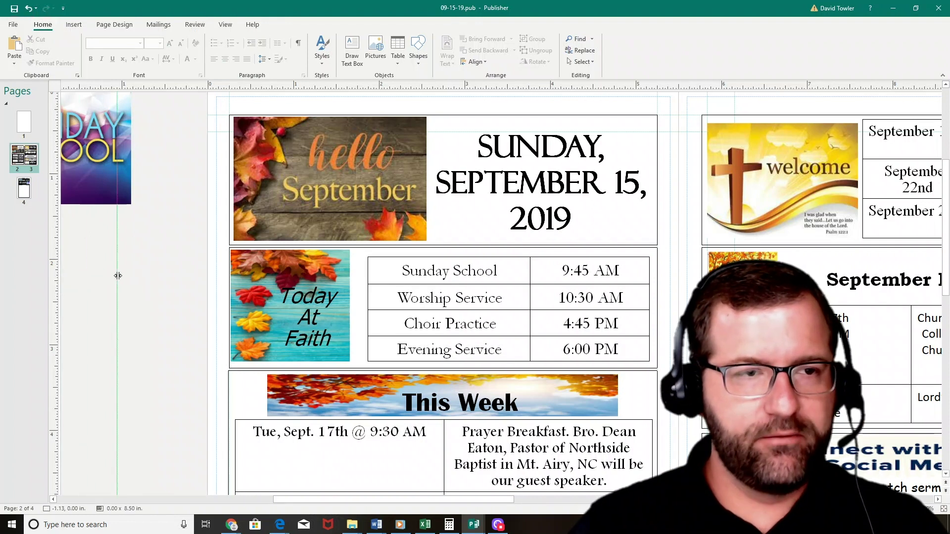
pyautogui.moveTo(151, 277); pyautogui.dragTo(197, 280)
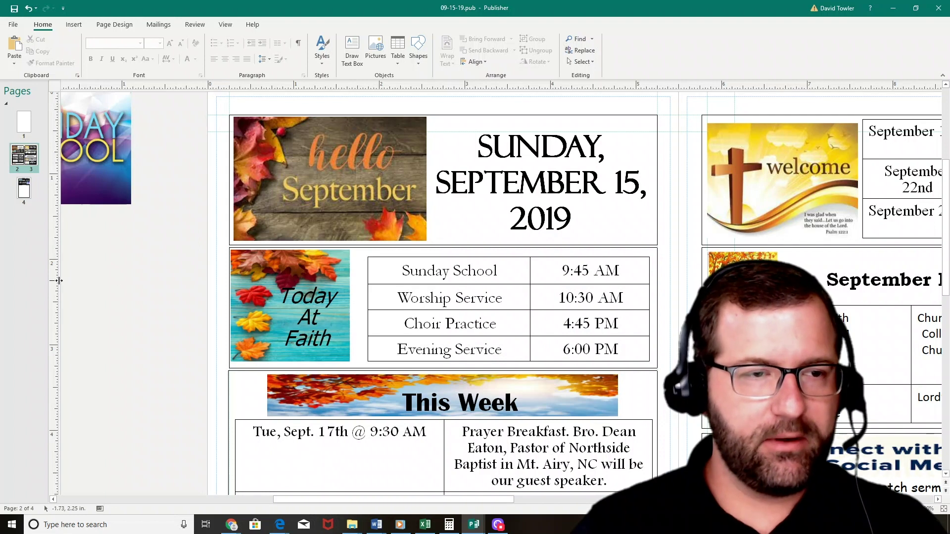
pyautogui.moveTo(57, 278); pyautogui.dragTo(225, 280)
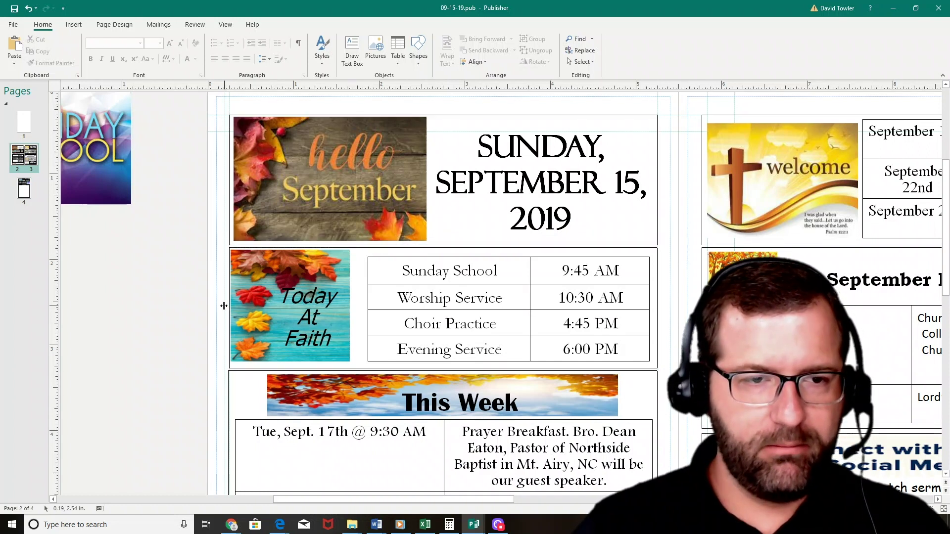
pyautogui.moveTo(223, 306); pyautogui.dragTo(229, 303)
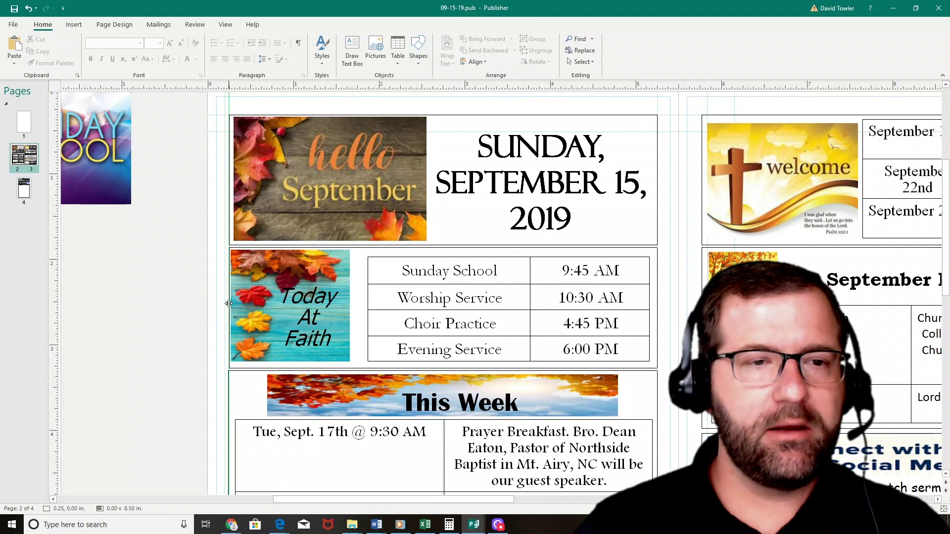
pyautogui.scroll(-3, 231, 268)
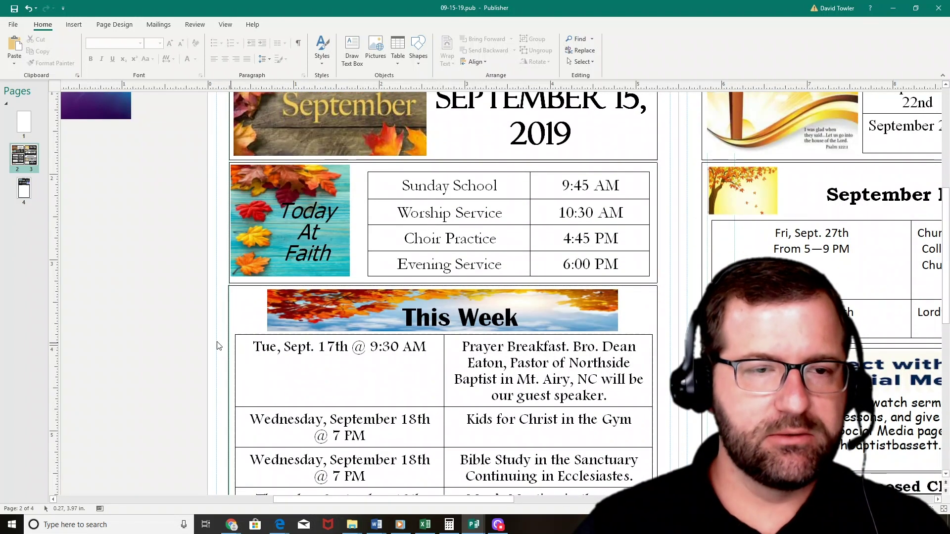
pyautogui.scroll(-1, 227, 344)
pyautogui.scroll(-1, 227, 346)
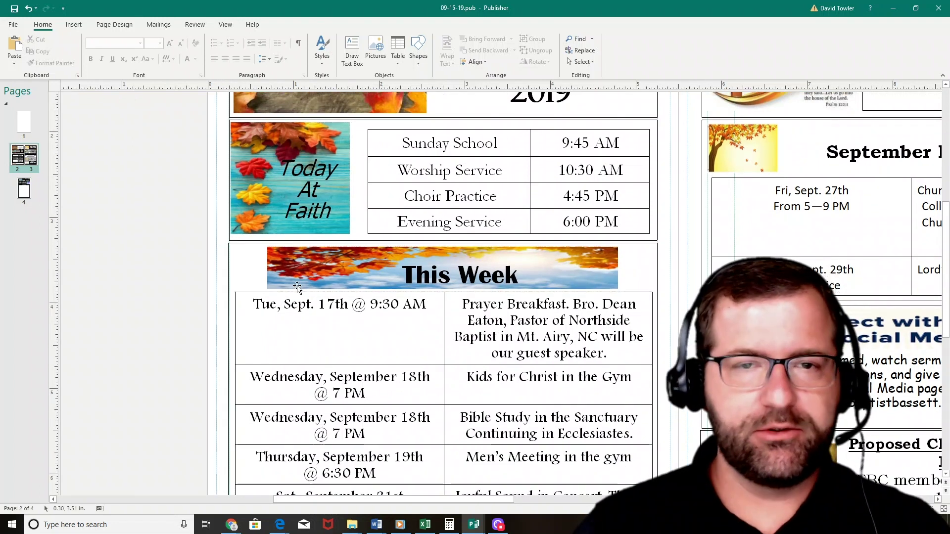
# - Move the "Today At Faith" text box slightly down and right over its leaf picture, to about 0.53, 2.13 in
pyautogui.scroll(5, 403, 275)
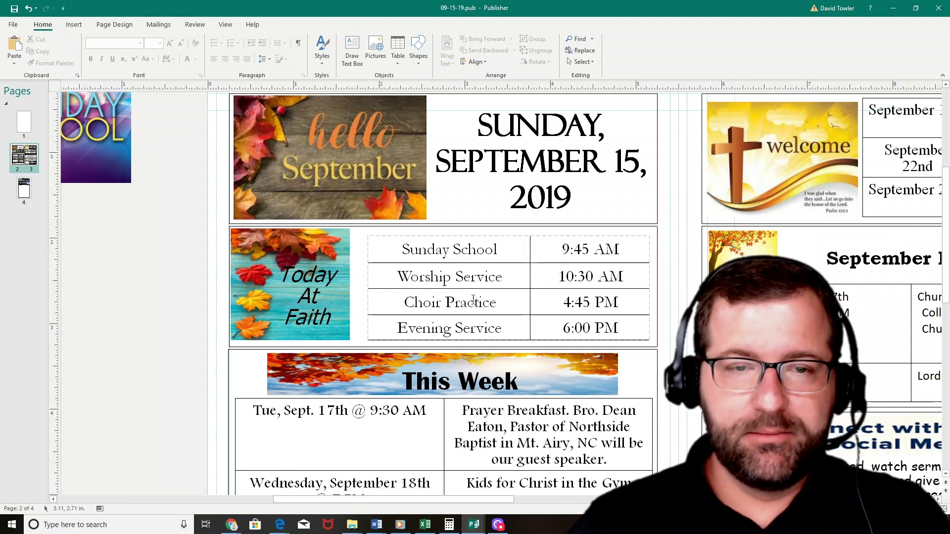
pyautogui.doubleClick(340, 290)
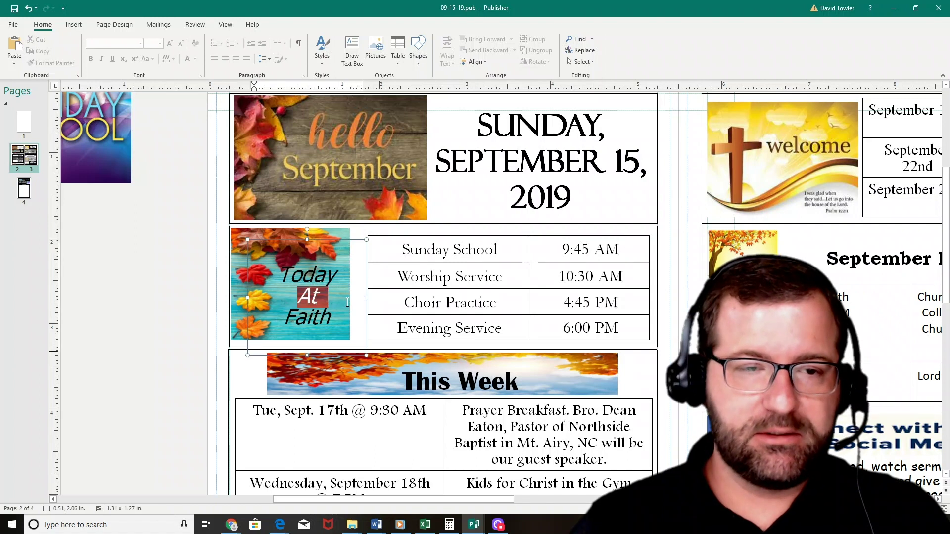
pyautogui.click(322, 250)
pyautogui.moveTo(311, 244)
pyautogui.mouseDown()
pyautogui.moveTo(326, 265)
pyautogui.moveTo(310, 302)
pyautogui.moveTo(309, 259)
pyautogui.moveTo(321, 248)
pyautogui.mouseUp()
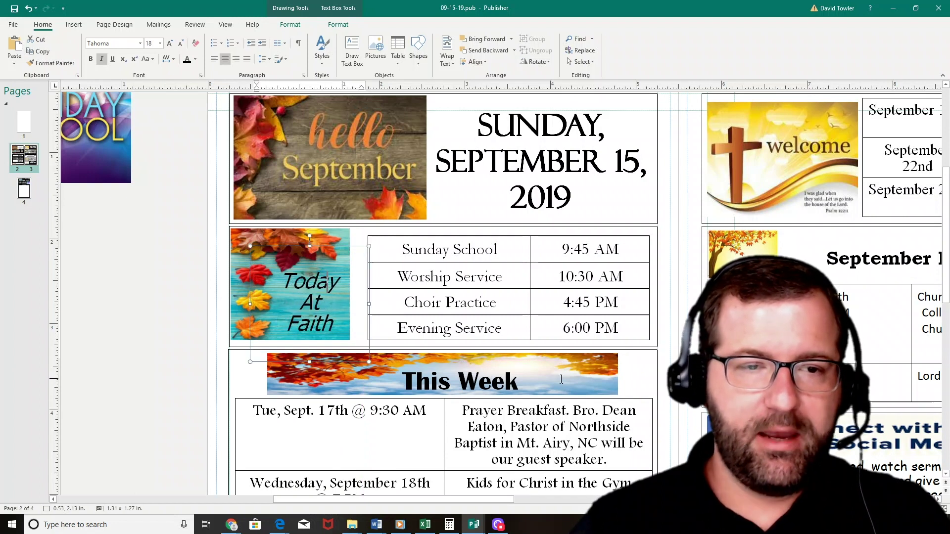
# - Examine the This Week schedule table's date and event cells and the grid of sizes for inserting a table
pyautogui.scroll(-4, 474, 358)
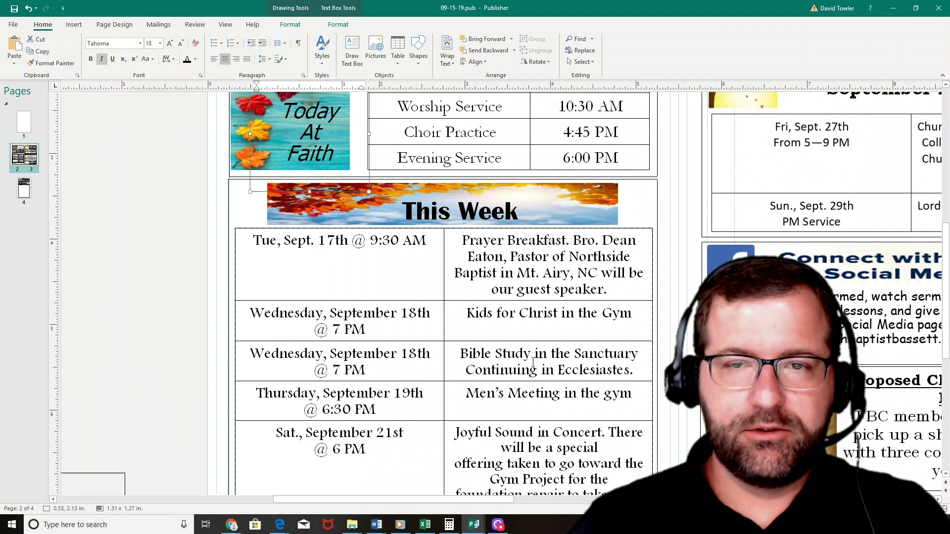
pyautogui.scroll(-1, 474, 357)
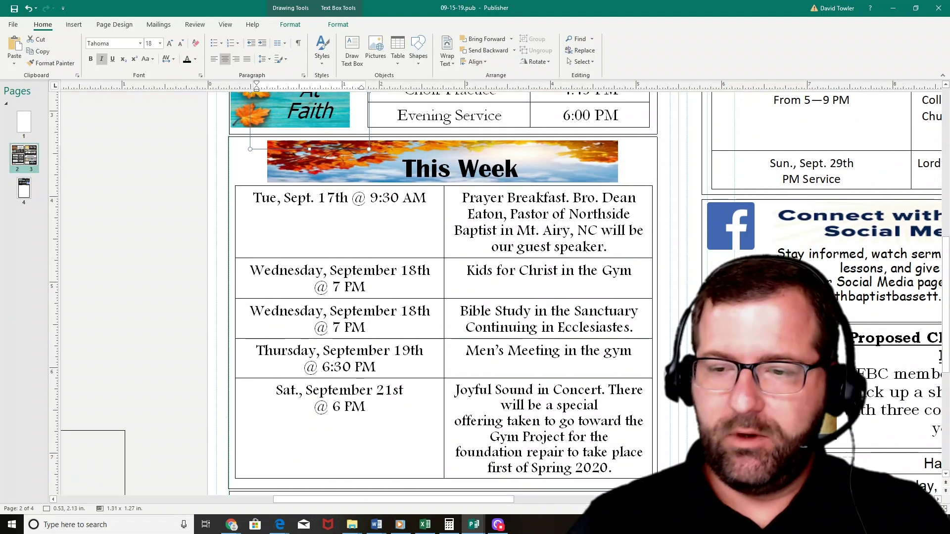
pyautogui.press('F9')
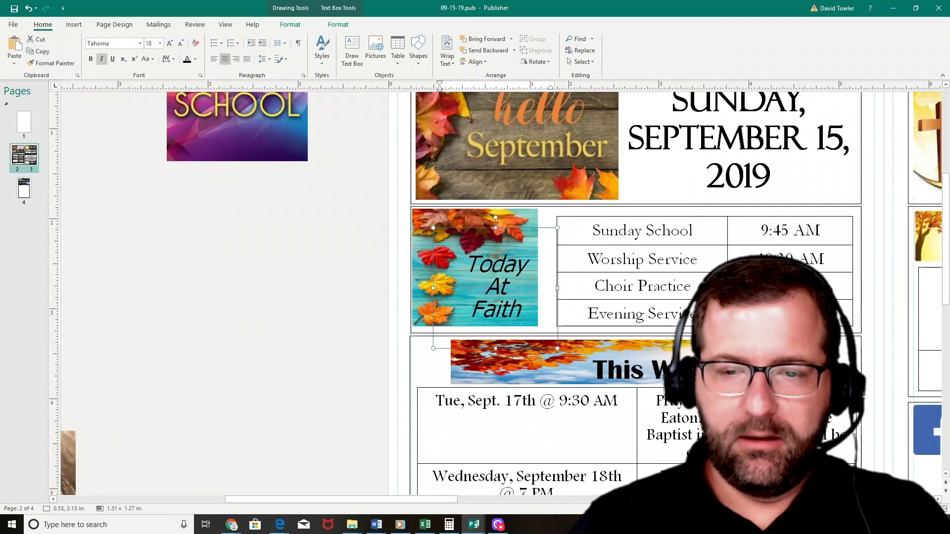
pyautogui.moveTo(444, 501); pyautogui.dragTo(515, 503)
pyautogui.scroll(-5, 448, 356)
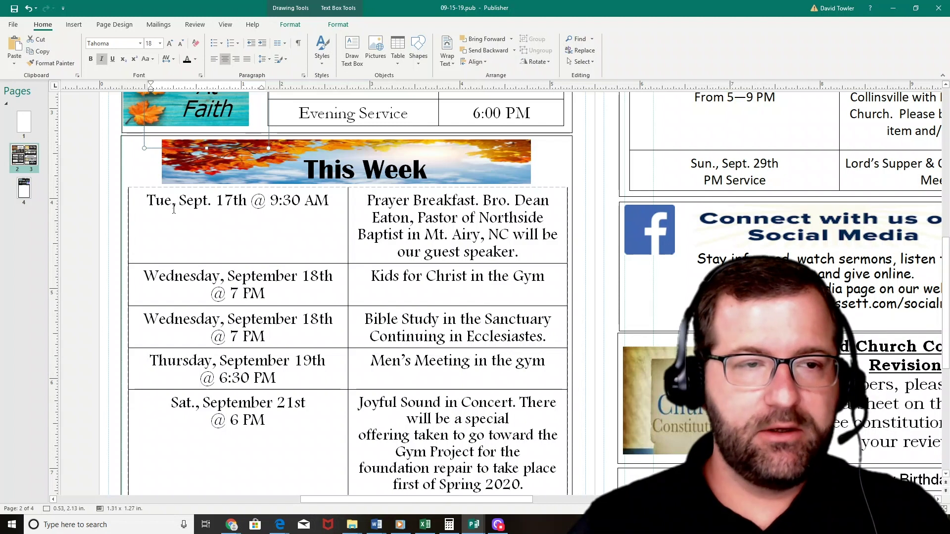
pyautogui.click(324, 287)
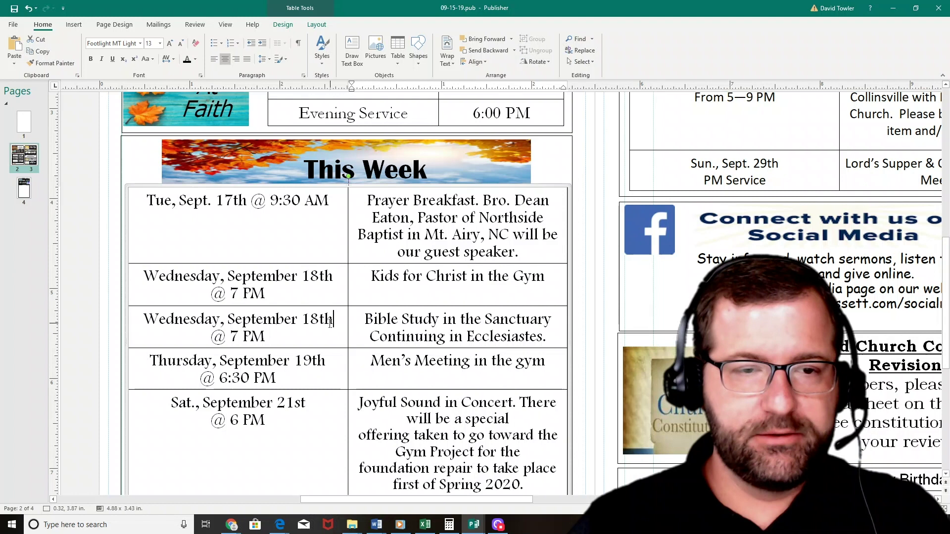
pyautogui.click(369, 336)
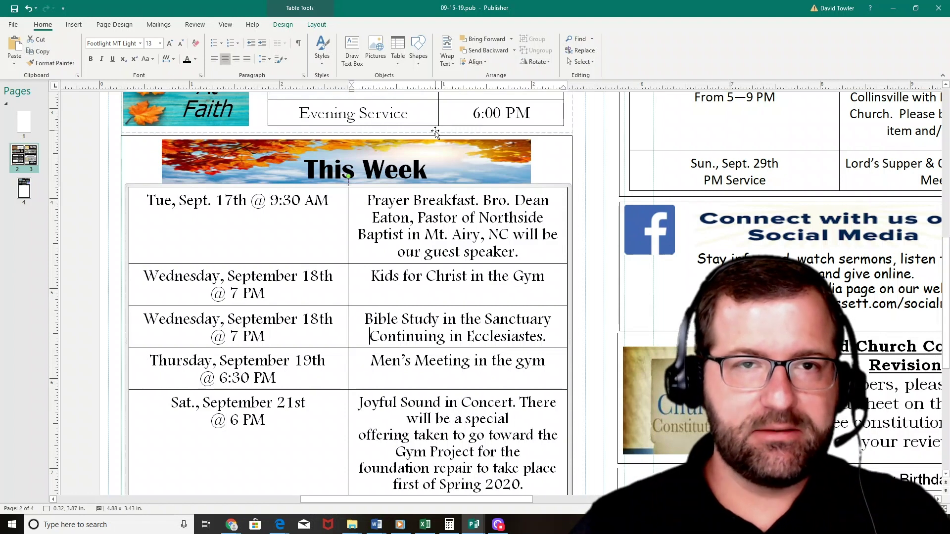
pyautogui.click(398, 61)
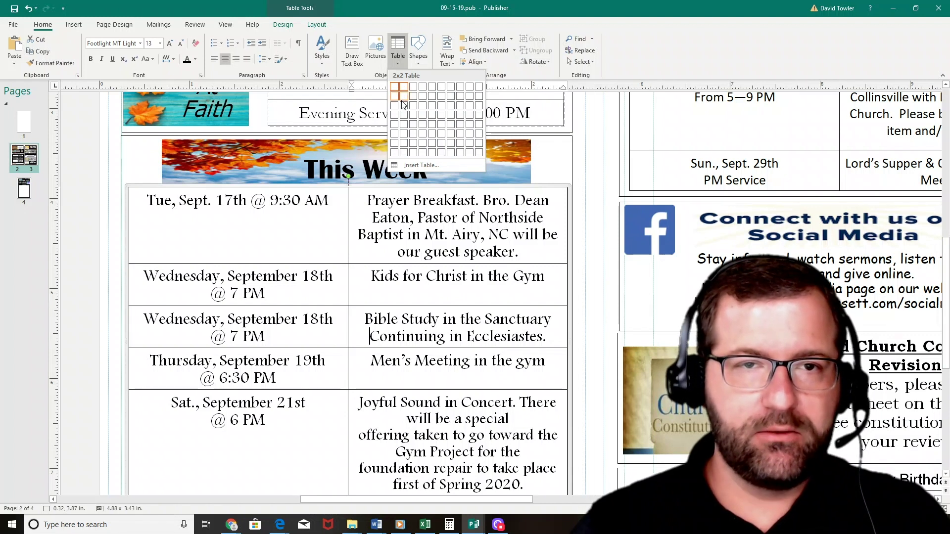
pyautogui.click(401, 25)
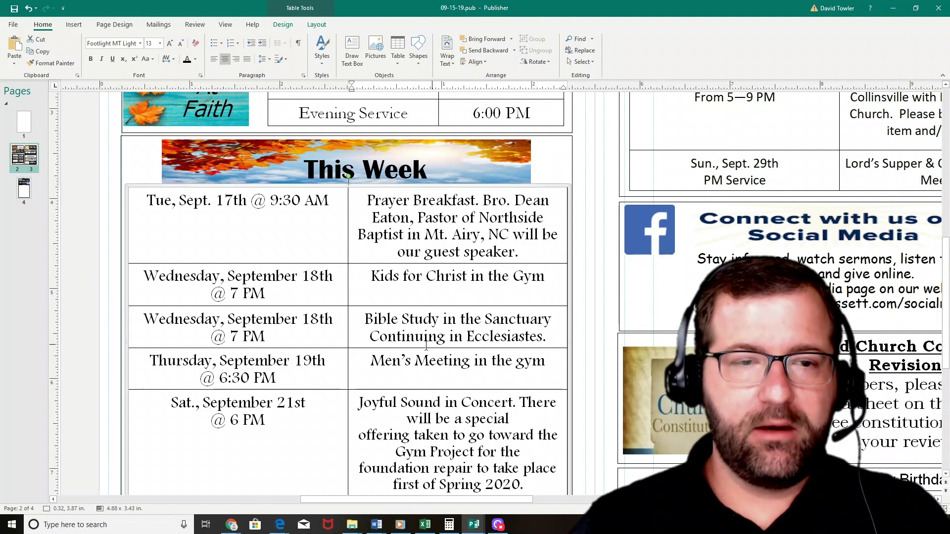
# - Delete the line break after "Sat., September 21st" in the This Week table and undo the deletion
pyautogui.scroll(-1, 452, 345)
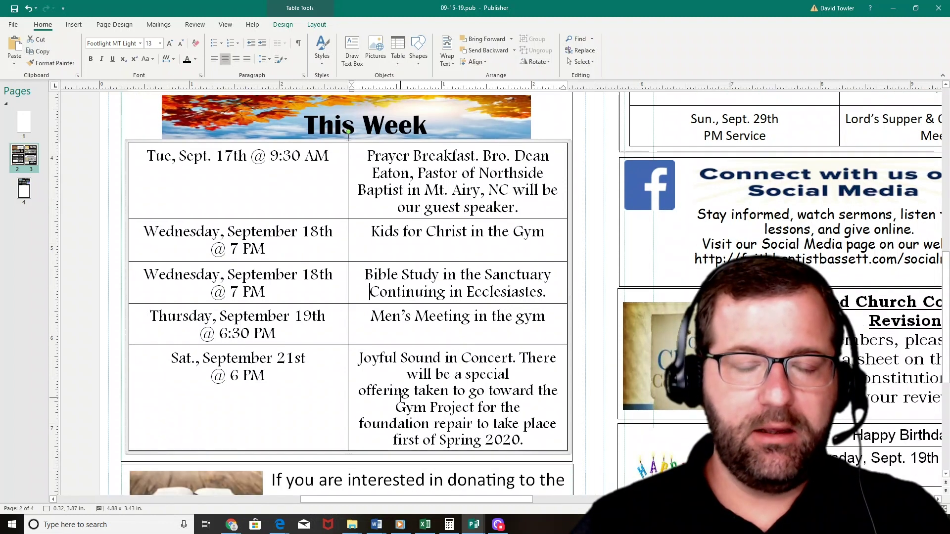
pyautogui.rightClick(337, 363)
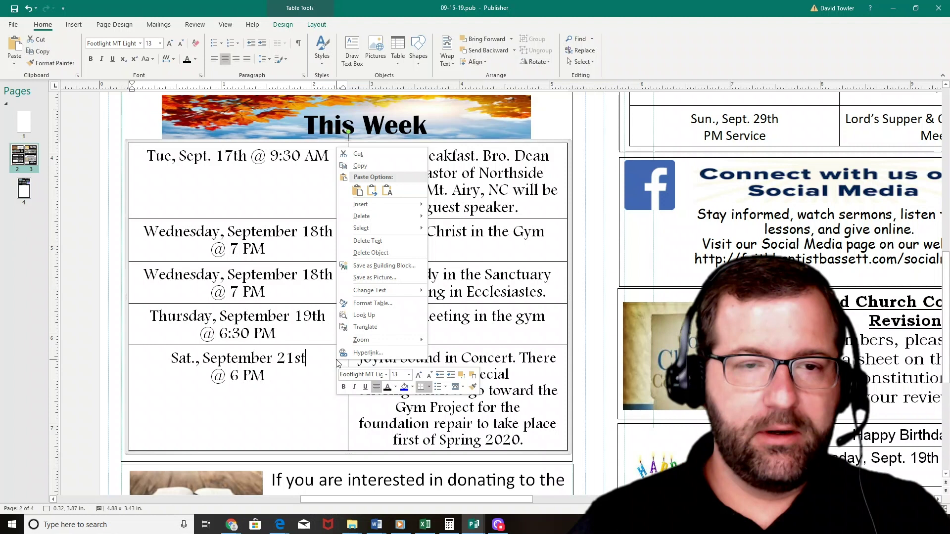
pyautogui.click(384, 242)
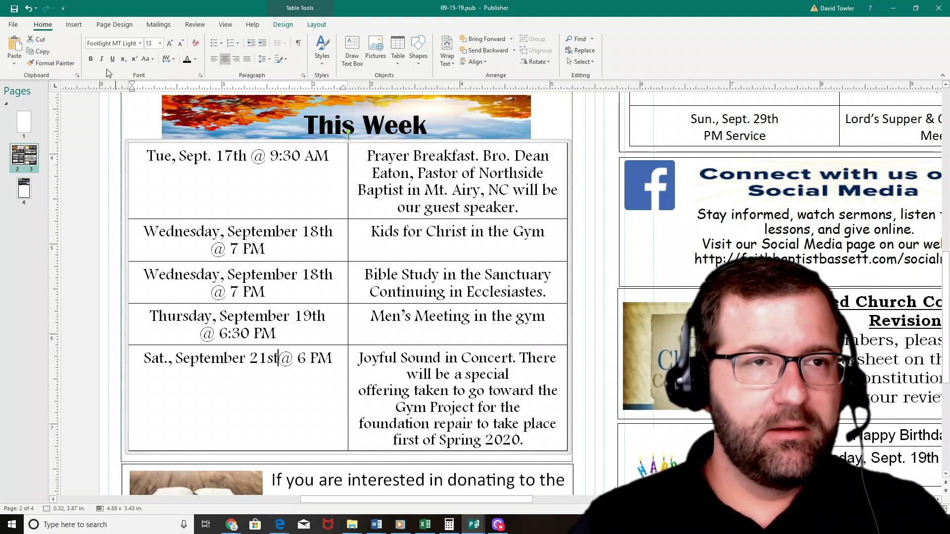
pyautogui.click(28, 9)
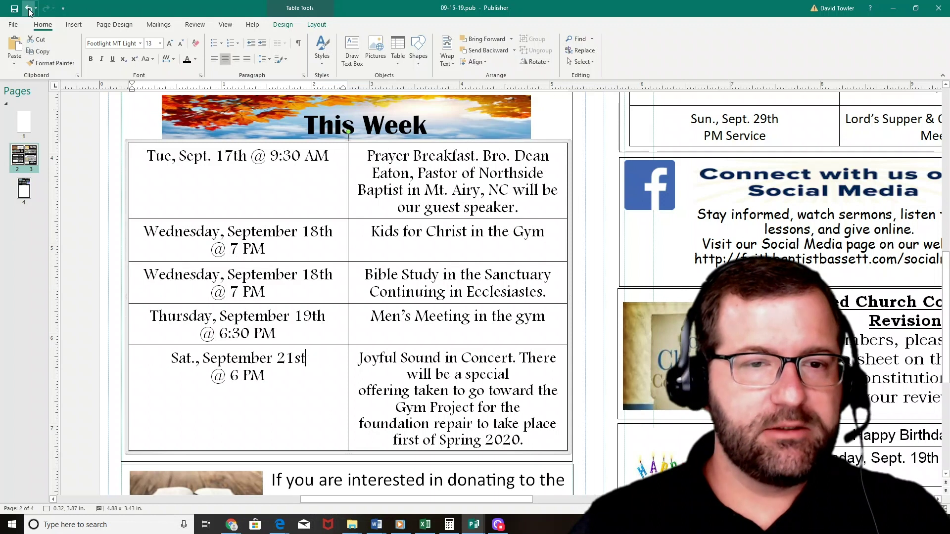
# - Review the September Events, social media, constitutional revisions and birthday sections on page 3
pyautogui.scroll(1, 353, 373)
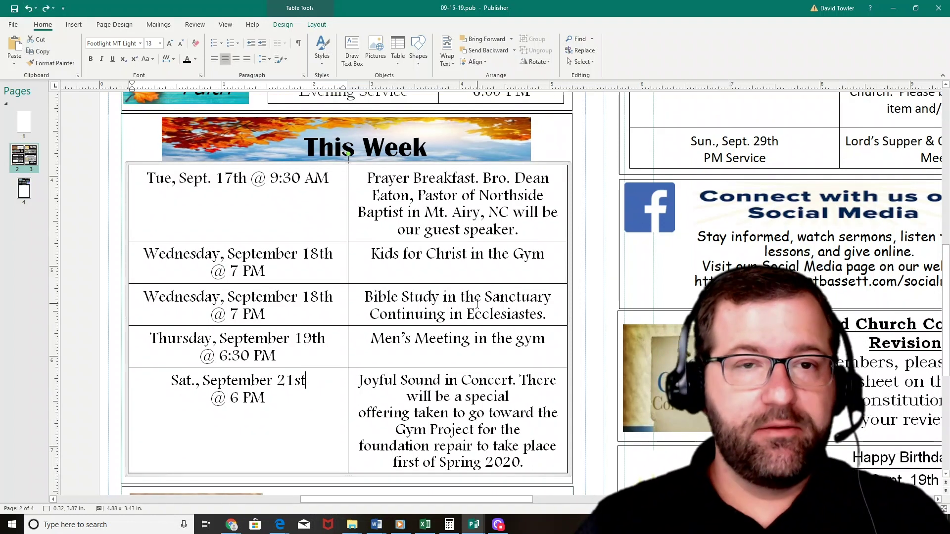
pyautogui.scroll(1, 477, 302)
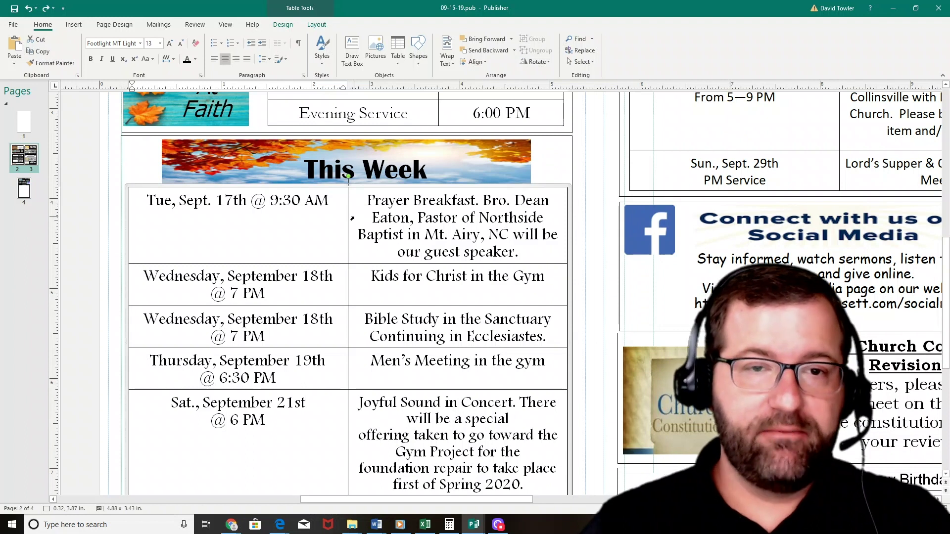
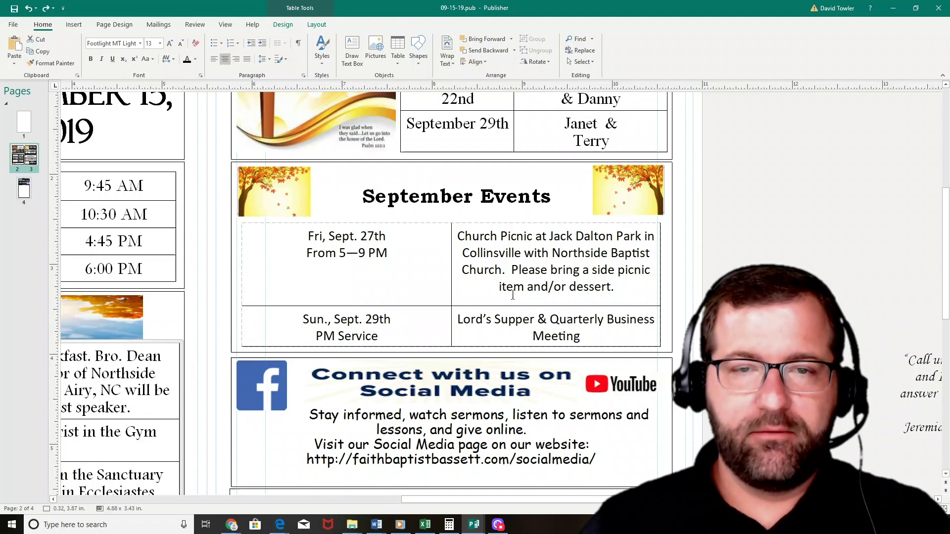
pyautogui.scroll(-1, 518, 241)
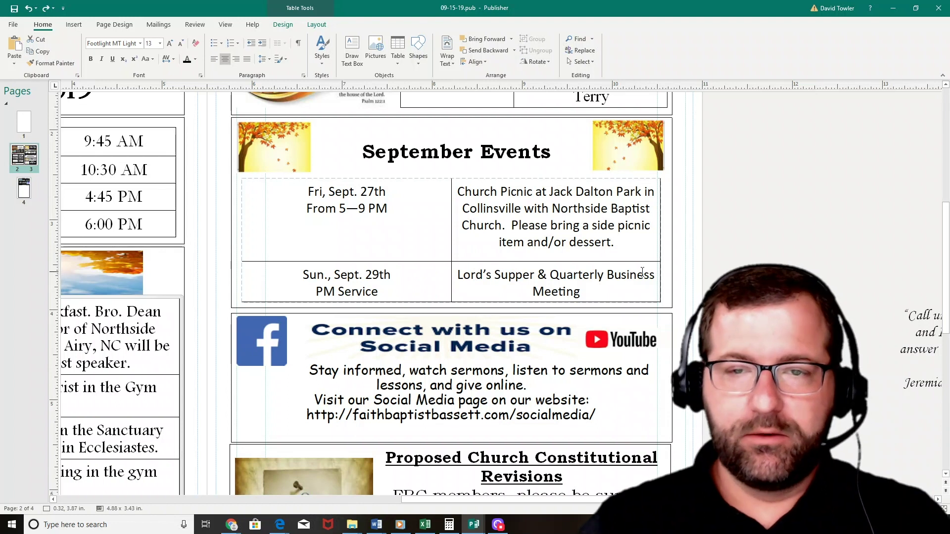
pyautogui.scroll(-2, 429, 341)
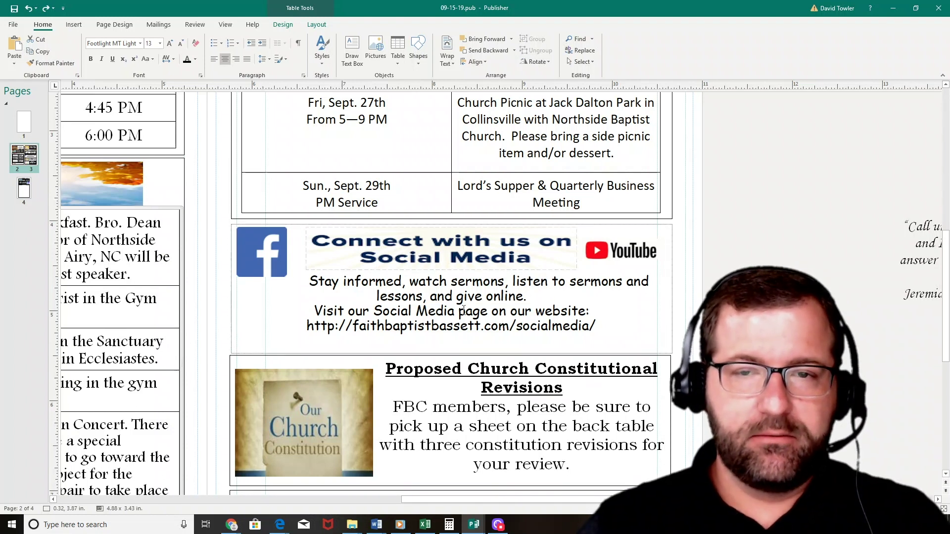
pyautogui.scroll(-2, 504, 269)
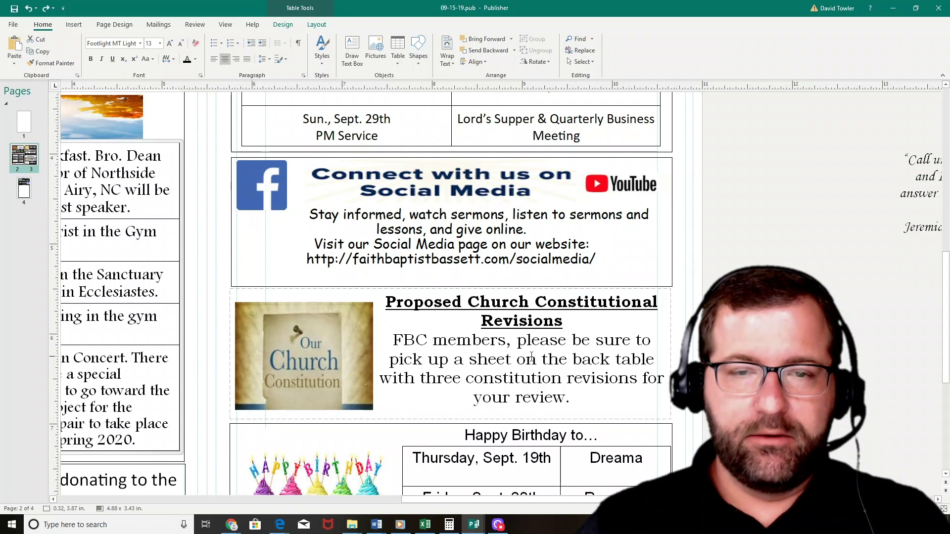
pyautogui.scroll(-5, 451, 319)
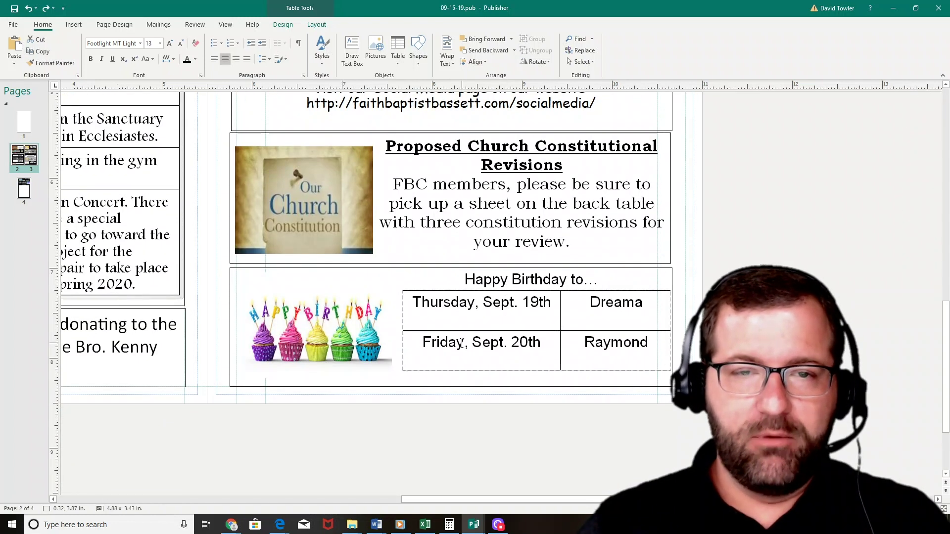
pyautogui.scroll(1, 488, 312)
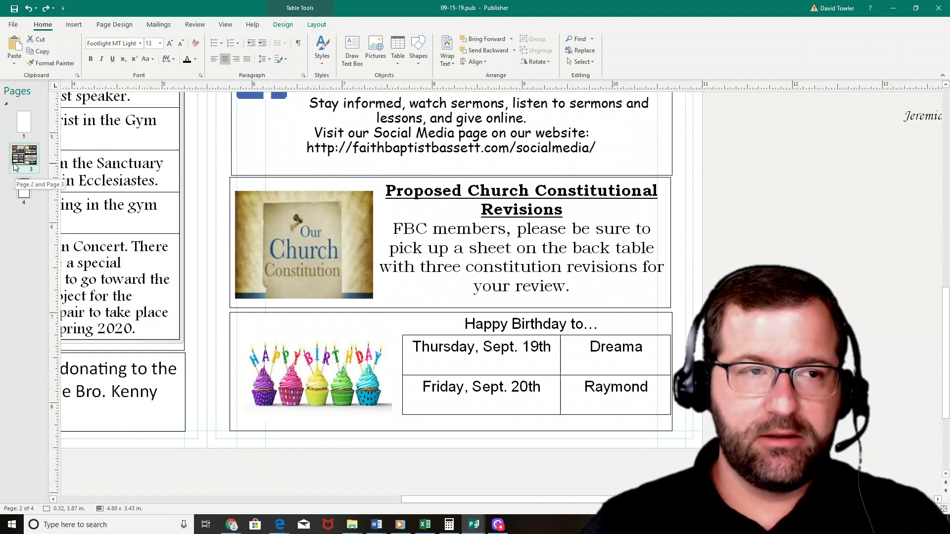
# - Go to page 4 and review its nursery schedule, Children's Church table and Sermon Notes area
pyautogui.click(22, 197)
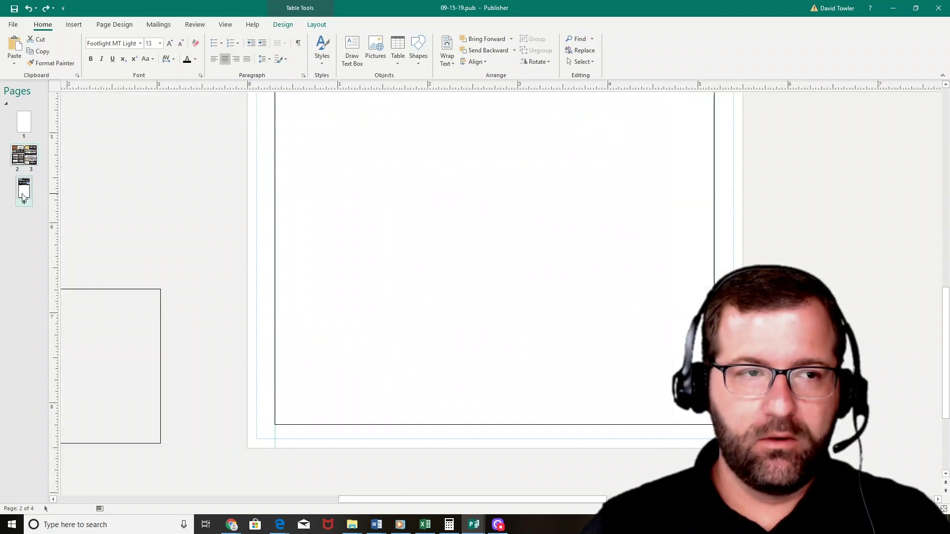
pyautogui.scroll(4, 490, 349)
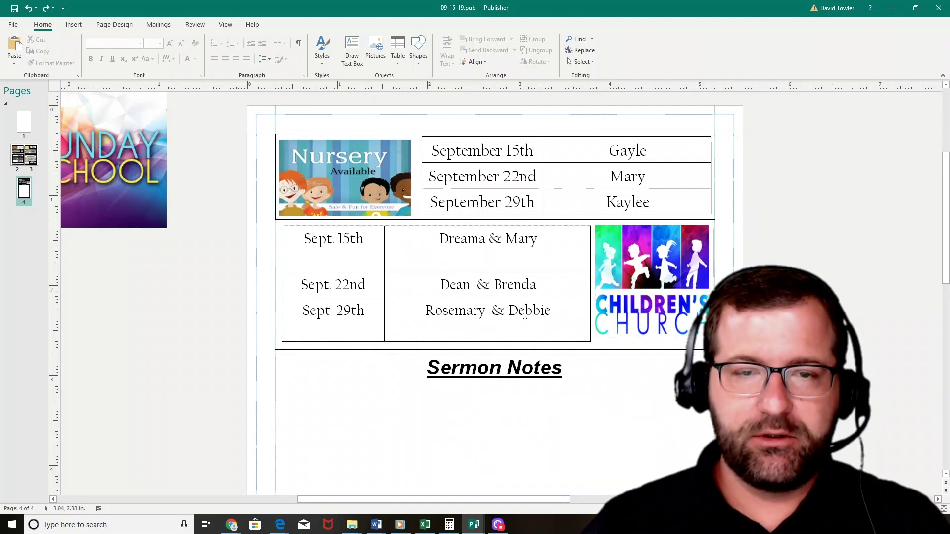
pyautogui.scroll(-3, 475, 337)
pyautogui.scroll(-1, 465, 361)
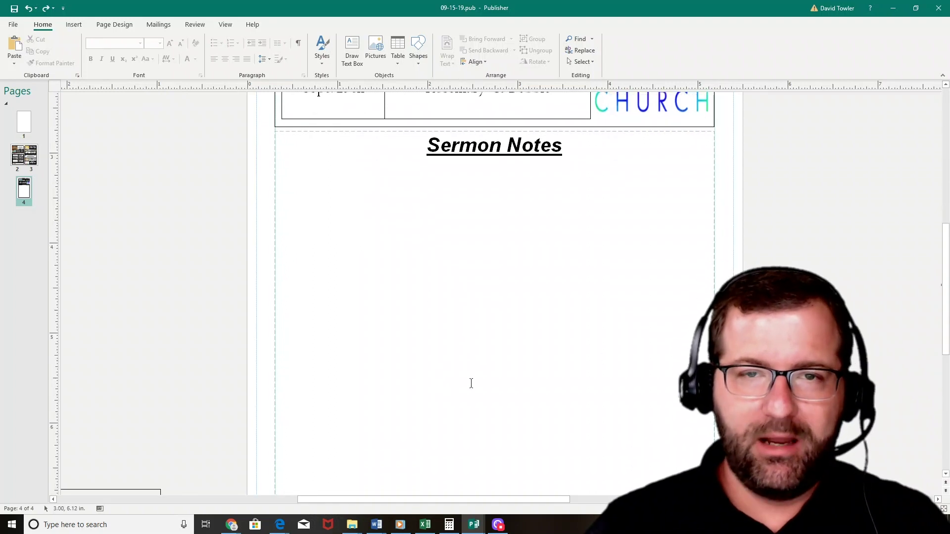
pyautogui.scroll(2, 485, 331)
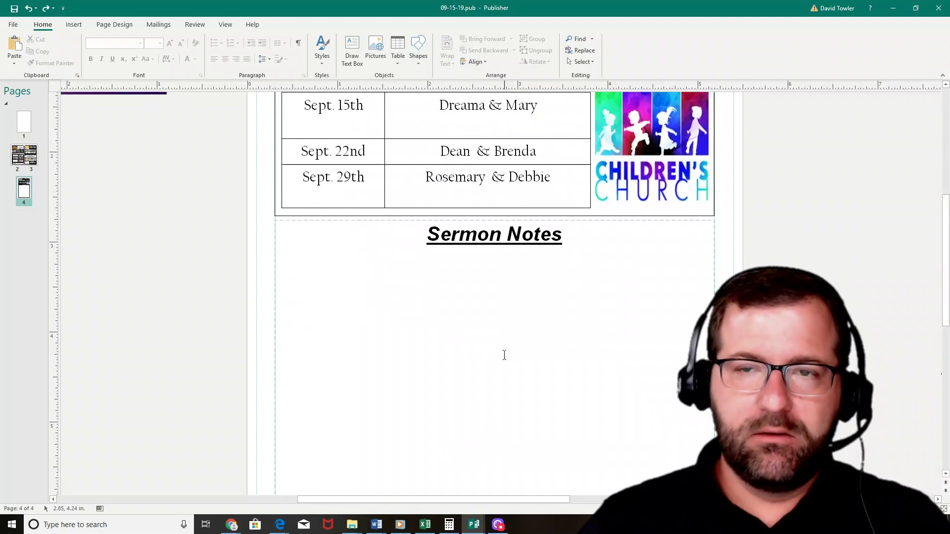
# - Examine the Sermon Notes text box and how it sits beneath the Children's Church section on page 4
pyautogui.scroll(2, 563, 309)
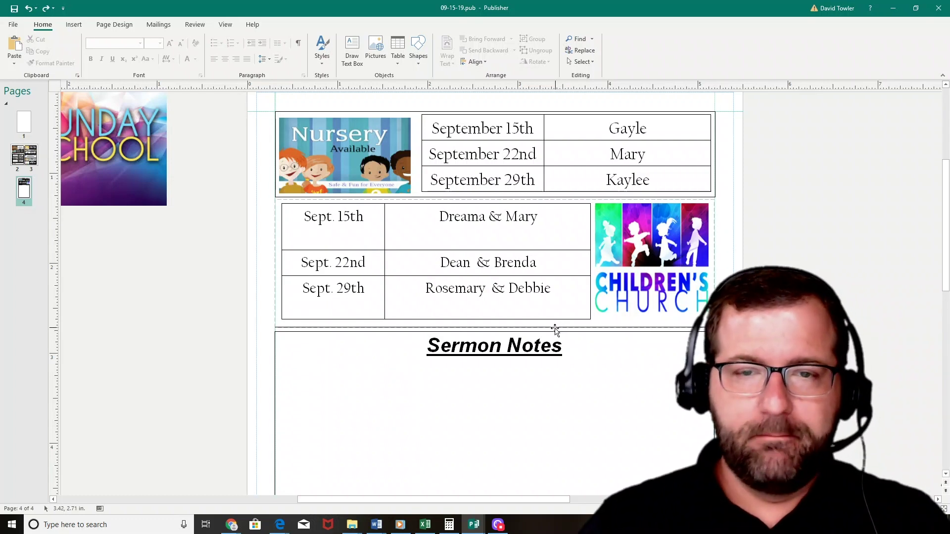
pyautogui.scroll(-2, 609, 339)
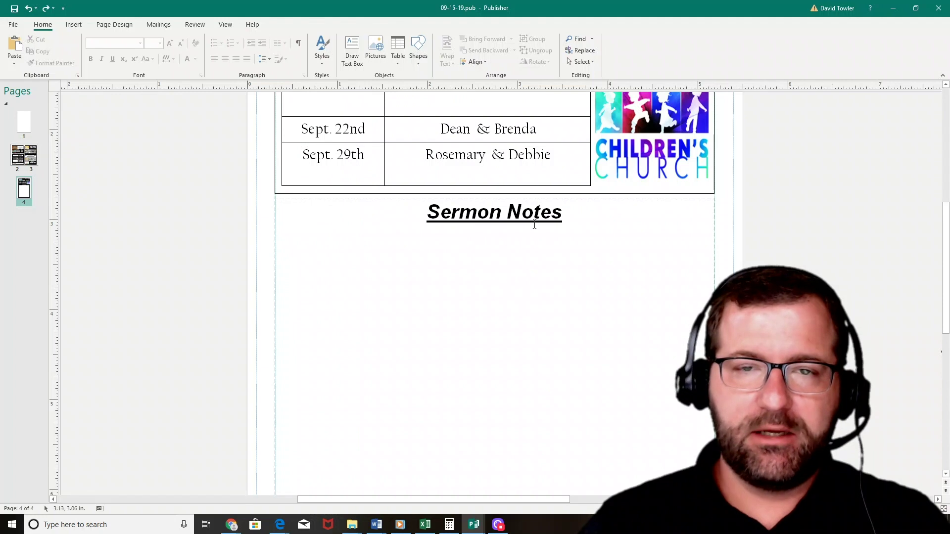
pyautogui.scroll(-1, 543, 304)
pyautogui.scroll(2, 559, 290)
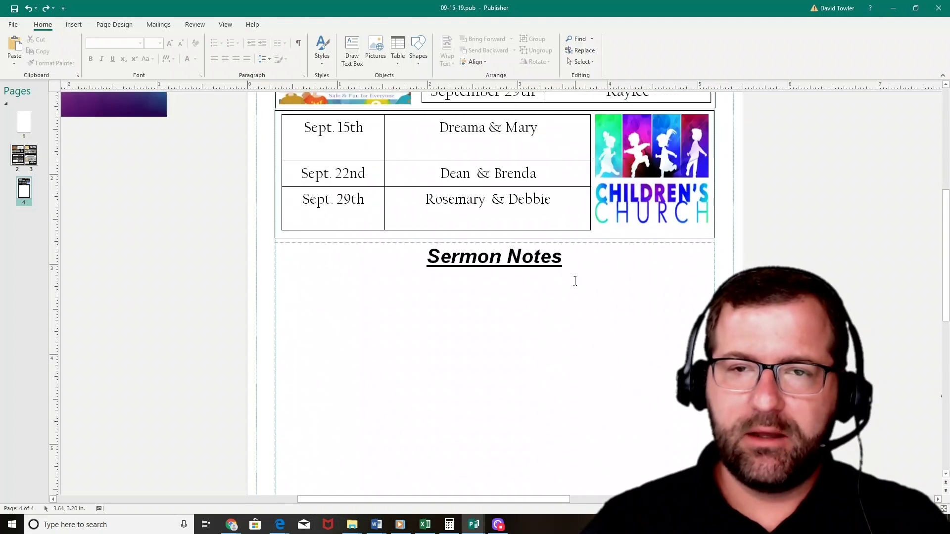
pyautogui.click(564, 263)
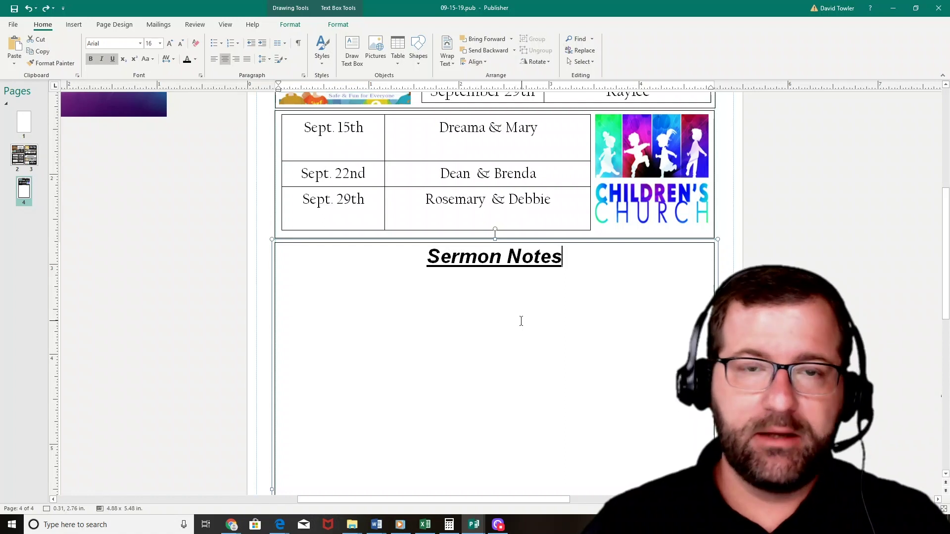
pyautogui.scroll(-2, 418, 331)
pyautogui.scroll(2, 443, 334)
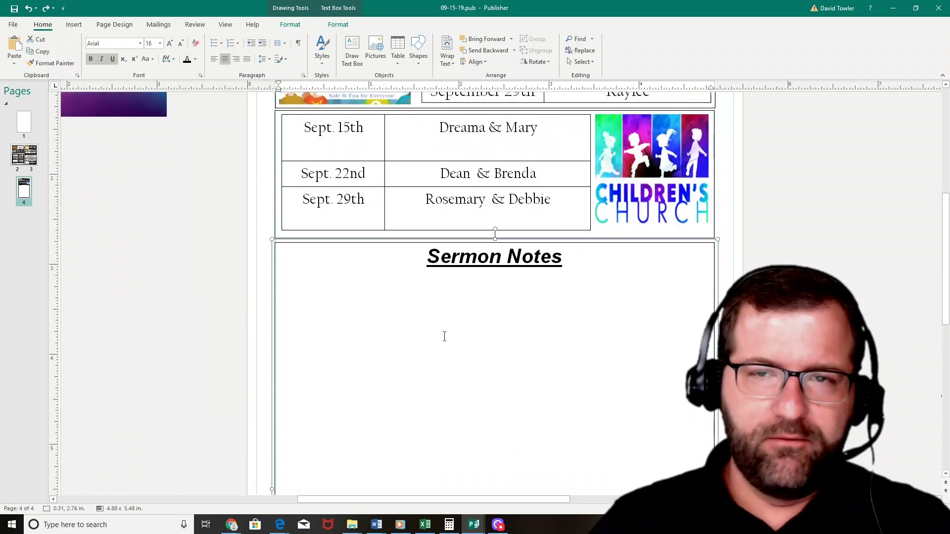
pyautogui.scroll(-2, 646, 282)
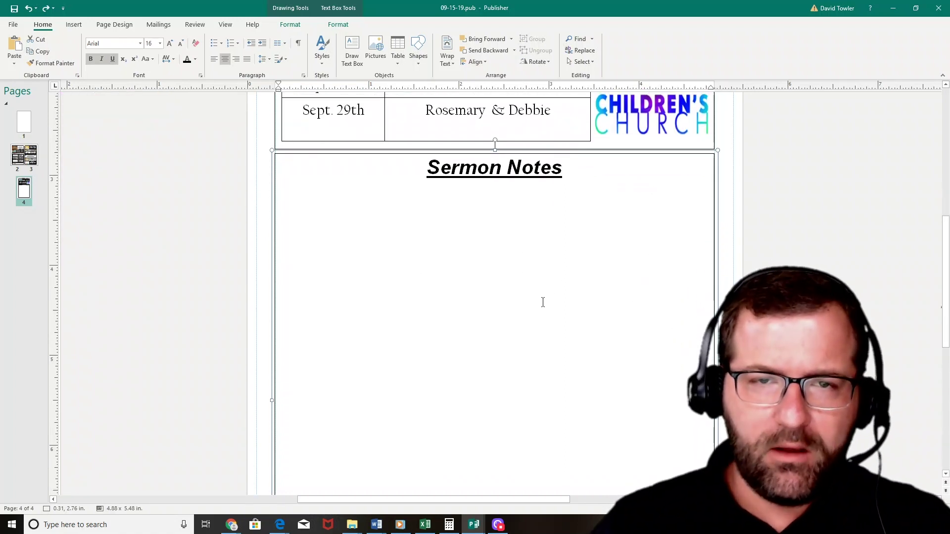
pyautogui.scroll(2, 543, 302)
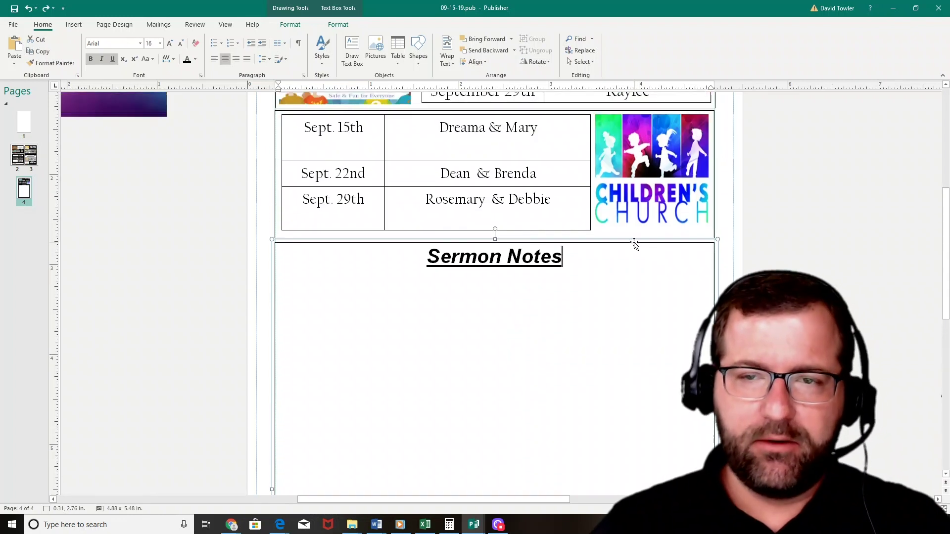
# - Move the Sermon Notes text box off page 4 onto the empty work area beside the page
pyautogui.moveTo(635, 245); pyautogui.dragTo(917, 228)
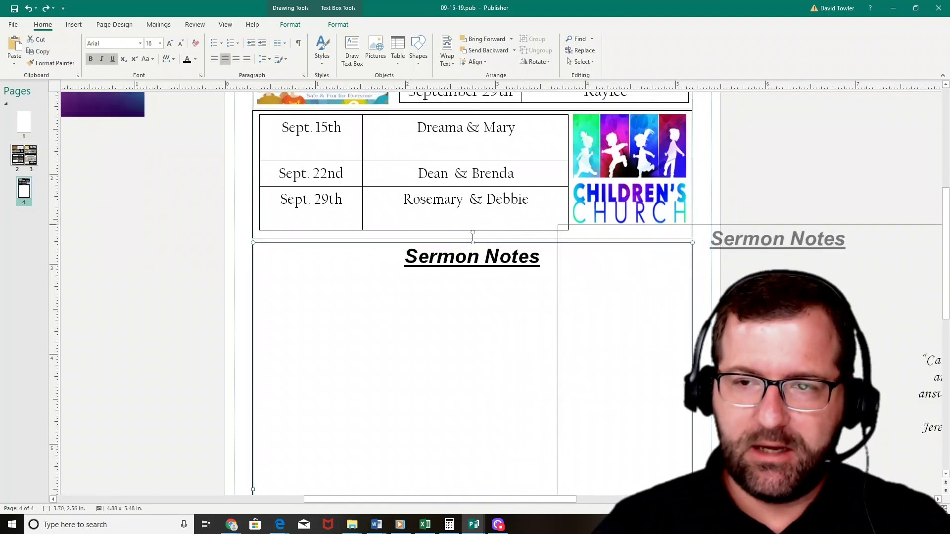
pyautogui.press('Escape')
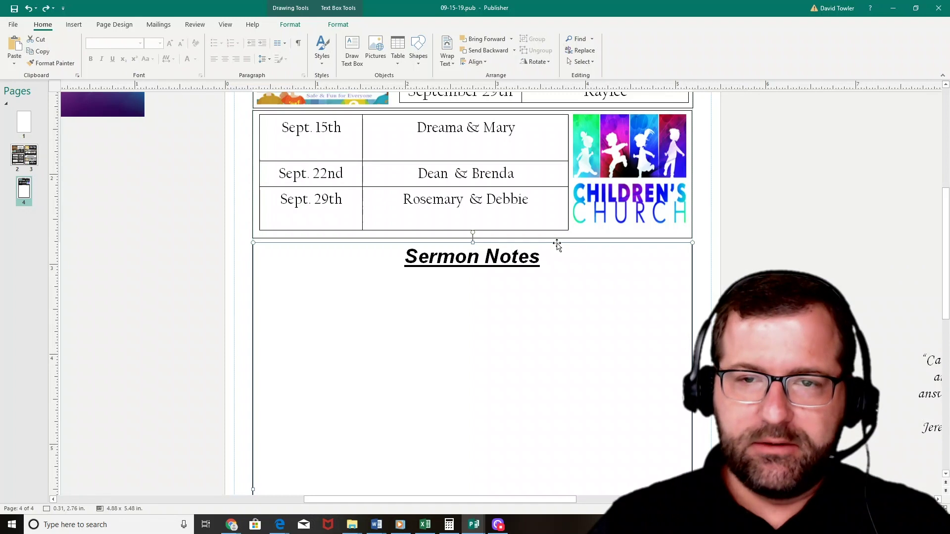
pyautogui.moveTo(558, 246); pyautogui.dragTo(837, 247)
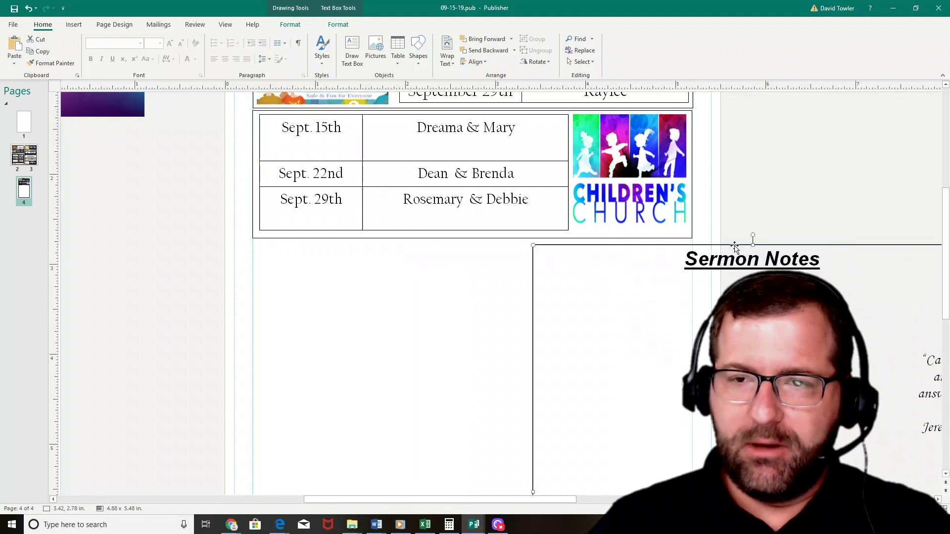
pyautogui.moveTo(589, 247); pyautogui.dragTo(863, 214)
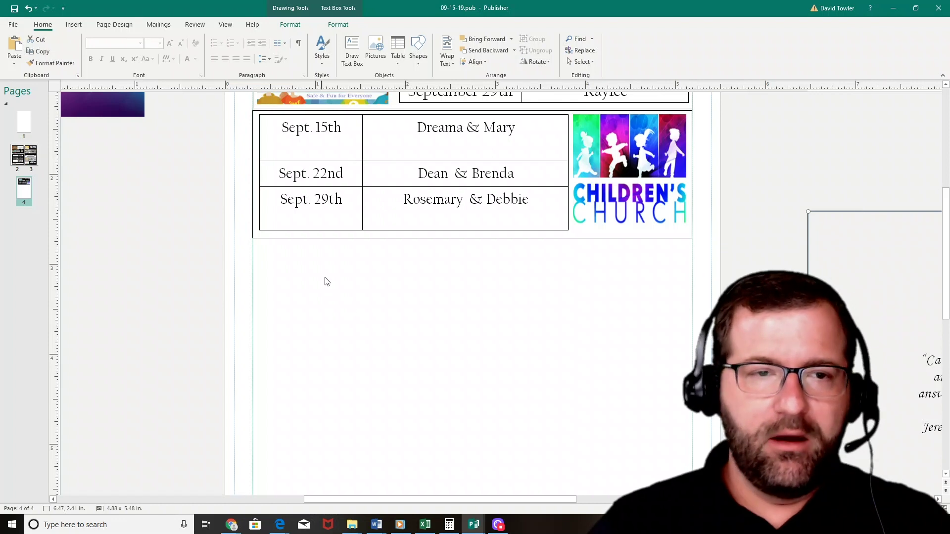
# - Try to enter text directly on the blank area of page 4, outside any text box
pyautogui.scroll(-3, 464, 278)
pyautogui.click(454, 282)
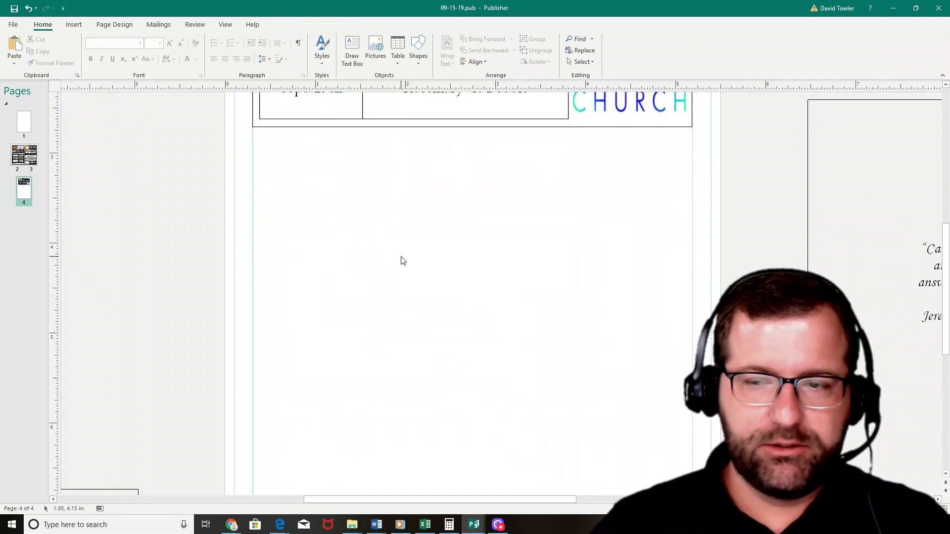
pyautogui.press('a')
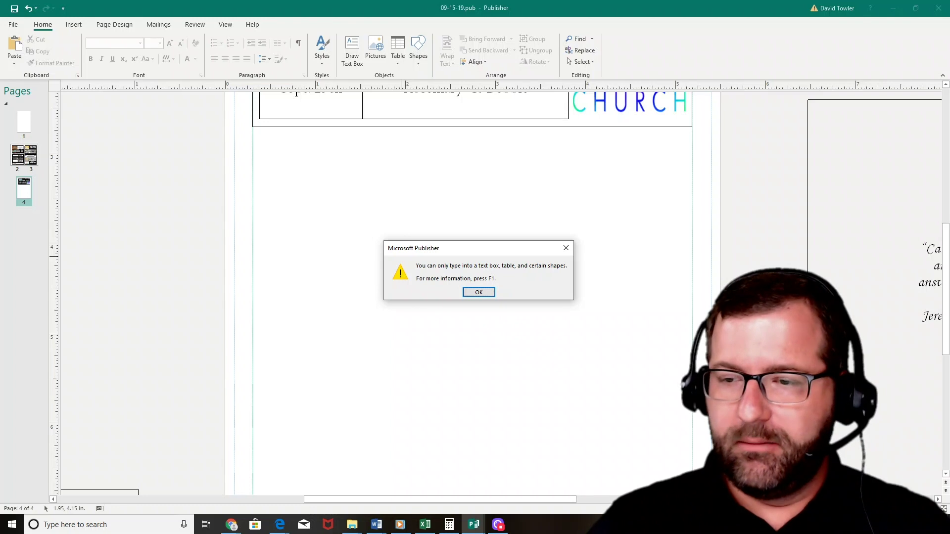
pyautogui.click(478, 292)
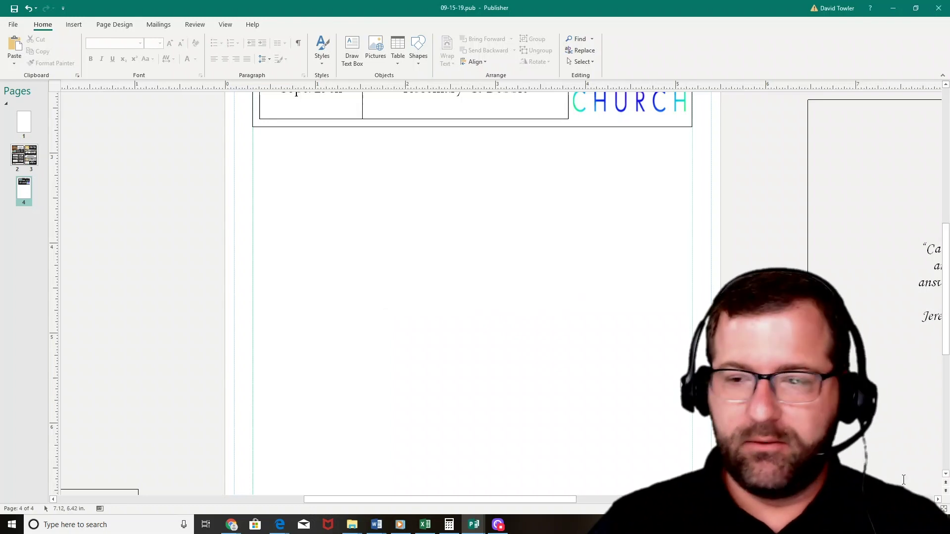
# - Duplicate the bordered text box framing the Children's Church table and place the copy directly beneath it, aligned with its side edges
pyautogui.scroll(3, 904, 480)
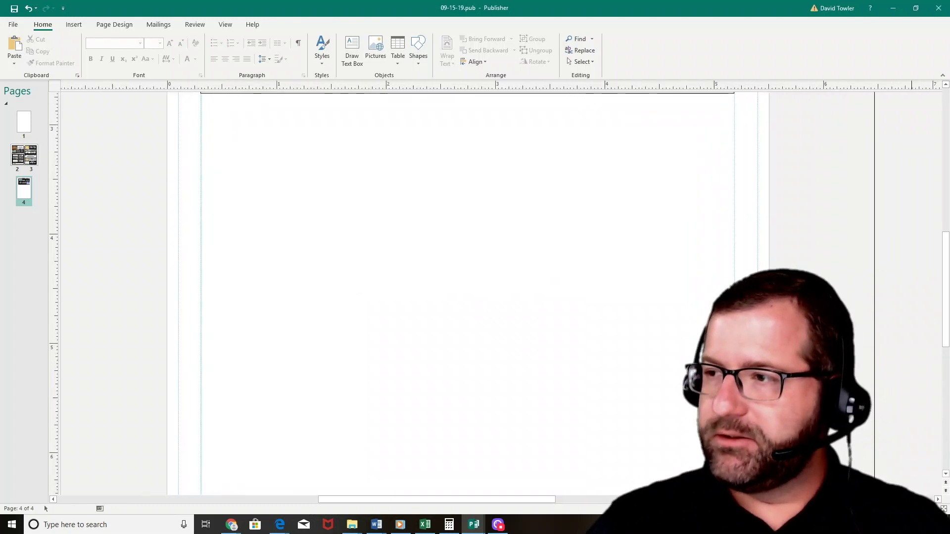
pyautogui.scroll(1, 904, 479)
pyautogui.scroll(5, 490, 372)
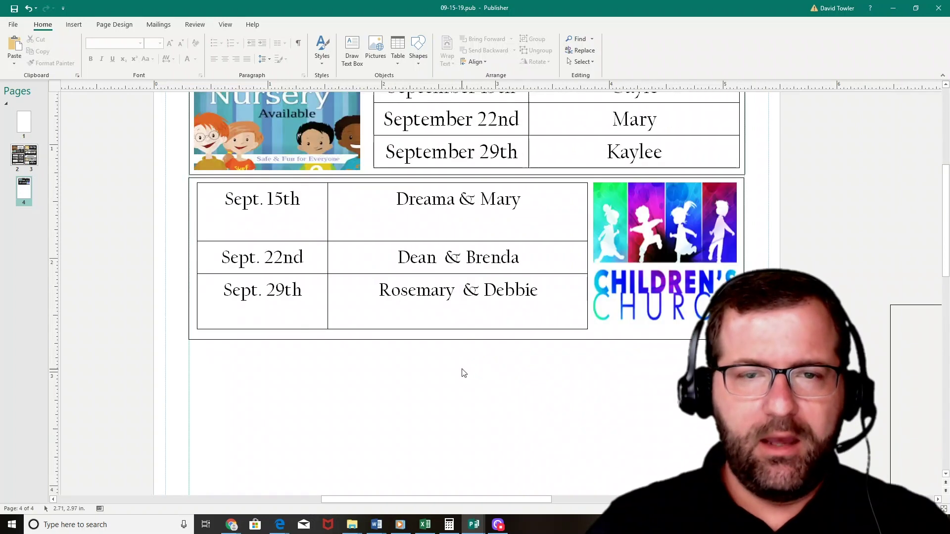
pyautogui.click(460, 341)
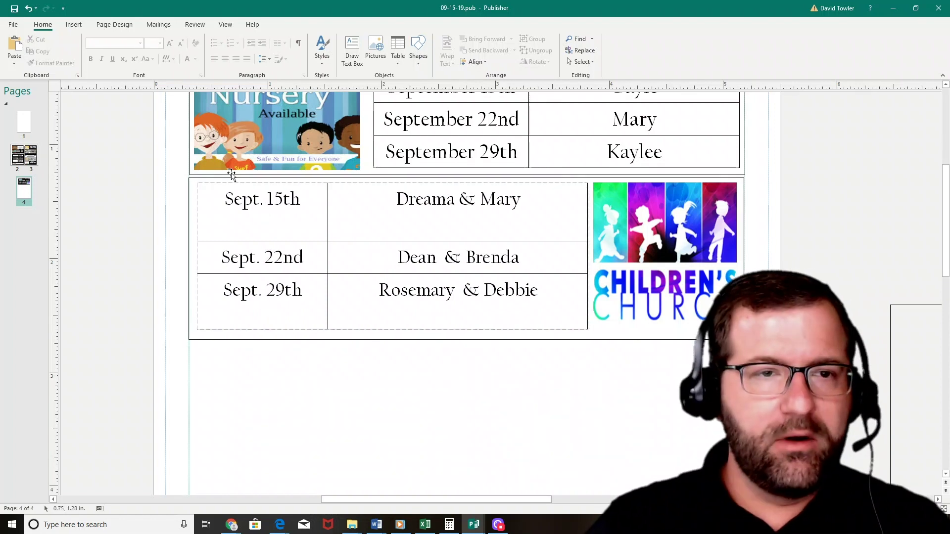
pyautogui.rightClick(242, 340)
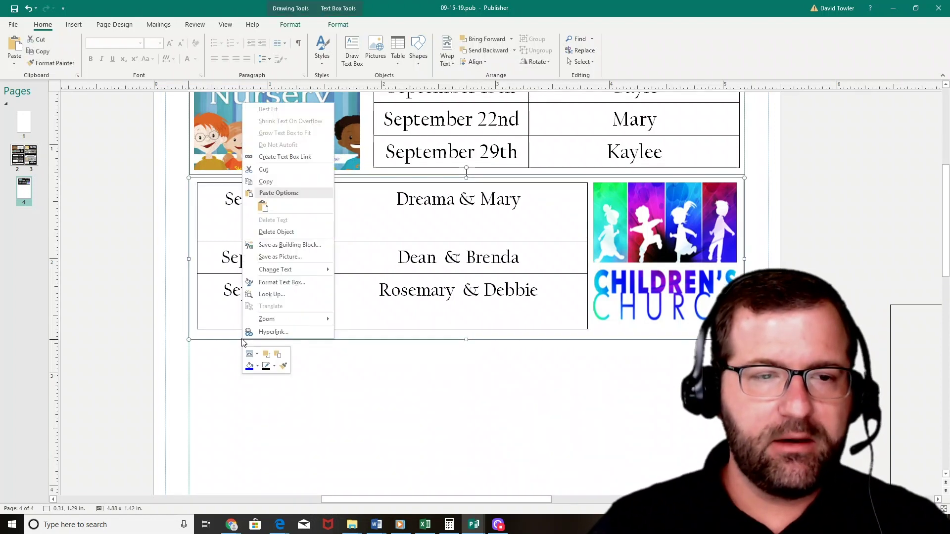
pyautogui.click(284, 179)
pyautogui.rightClick(368, 414)
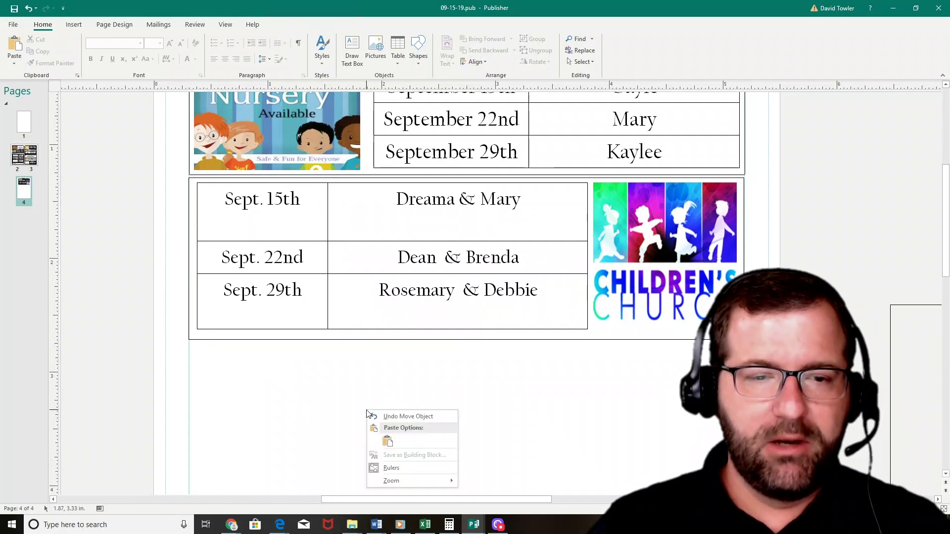
pyautogui.click(384, 446)
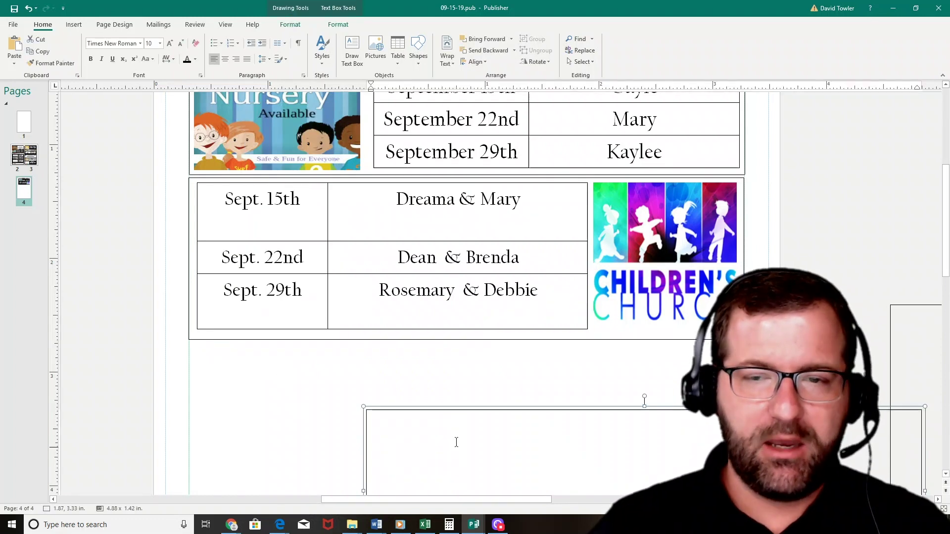
pyautogui.moveTo(486, 408); pyautogui.dragTo(310, 340)
# - Stretch the empty text box down to just above the bottom margin of page 4, making it about 4.88 x 5.44 in
pyautogui.scroll(-3, 599, 394)
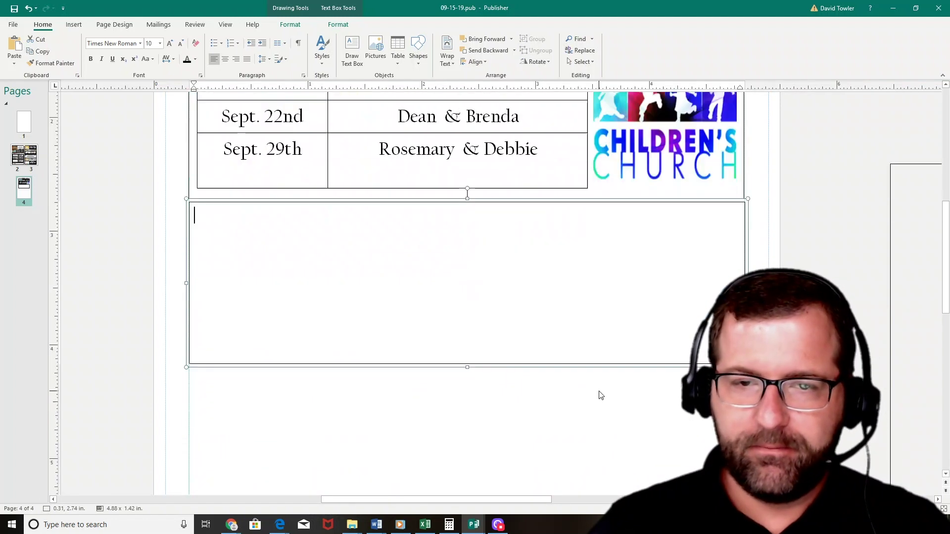
pyautogui.scroll(-2, 506, 375)
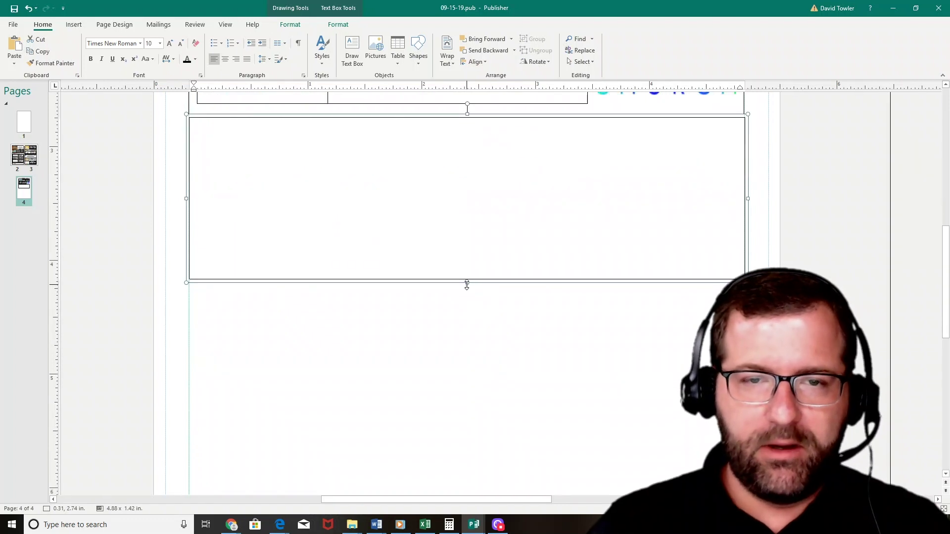
pyautogui.moveTo(467, 285); pyautogui.dragTo(467, 441)
pyautogui.scroll(-3, 472, 417)
pyautogui.scroll(-2, 468, 304)
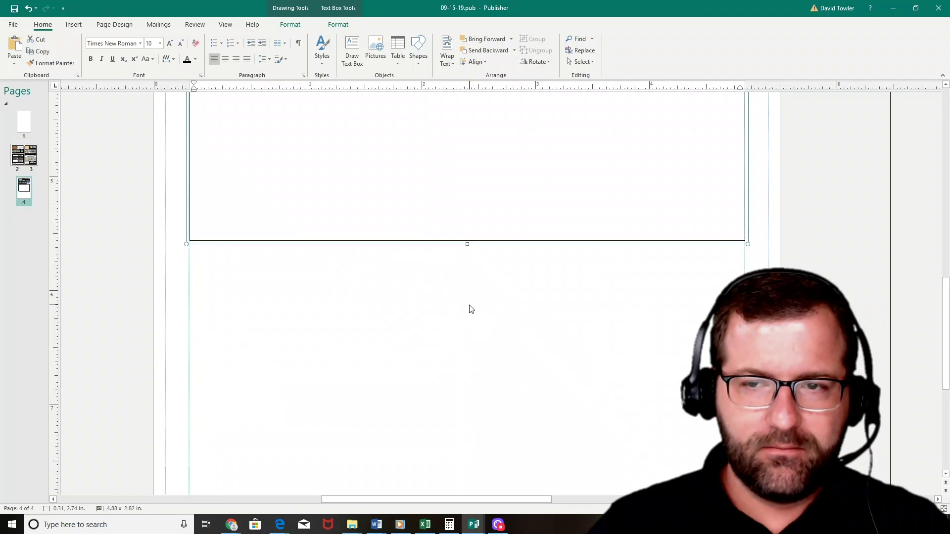
pyautogui.moveTo(468, 216); pyautogui.dragTo(467, 446)
pyautogui.scroll(-1, 467, 425)
pyautogui.scroll(-3, 479, 376)
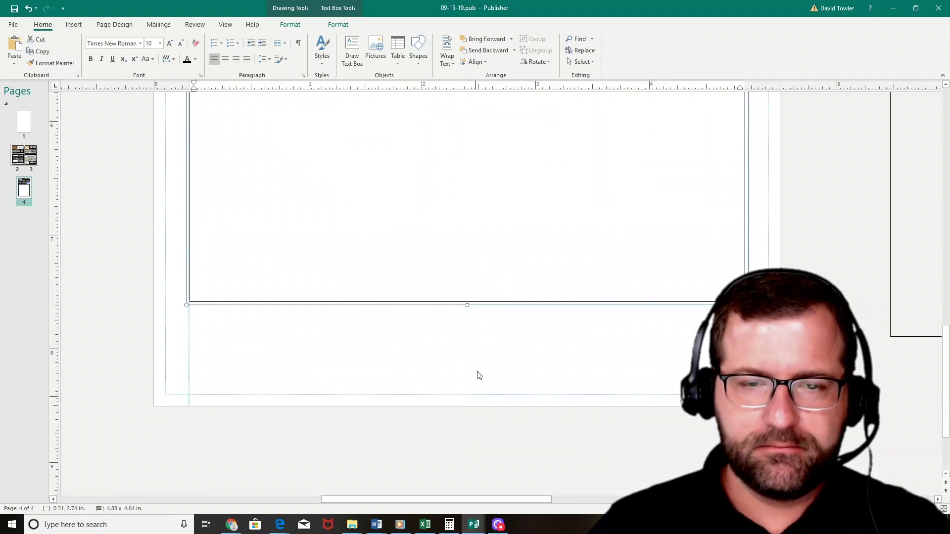
pyautogui.moveTo(468, 306); pyautogui.dragTo(461, 374)
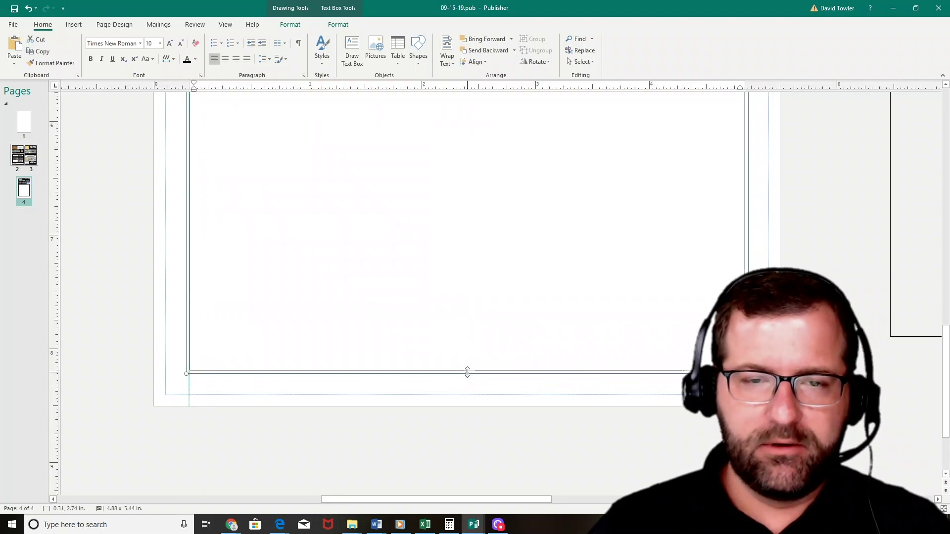
# - Enter the heading "Sermon Notes" in the new text box and format it as centered, underlined and bold
pyautogui.scroll(2, 519, 352)
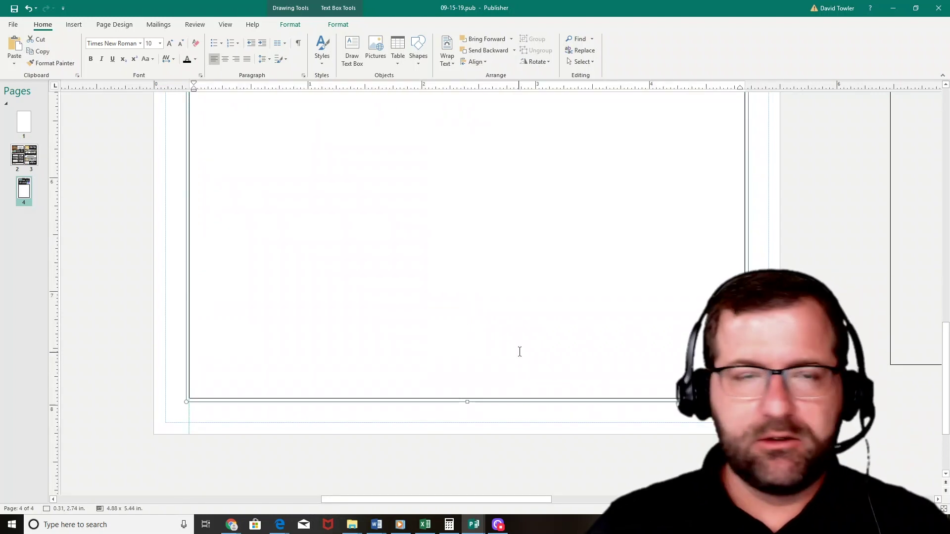
pyautogui.scroll(8, 520, 352)
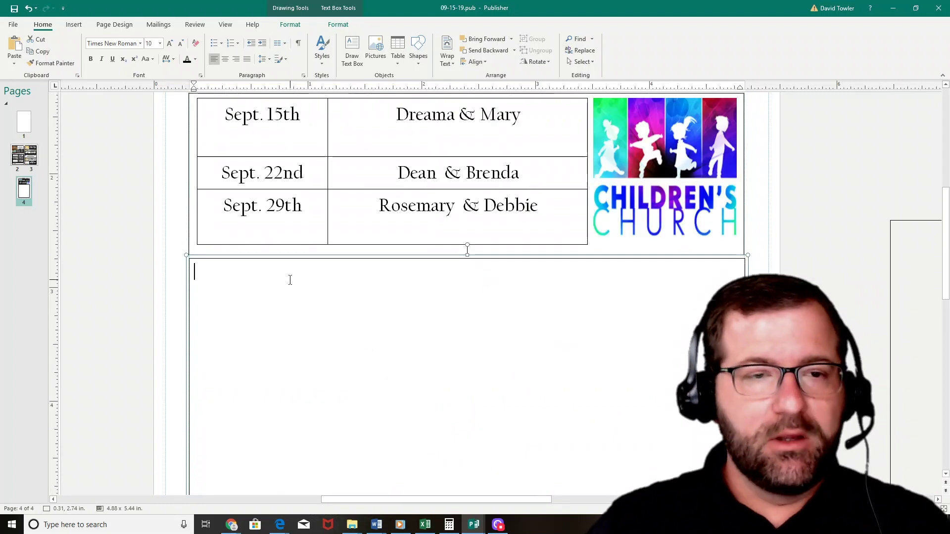
pyautogui.write('Sermon Notes')
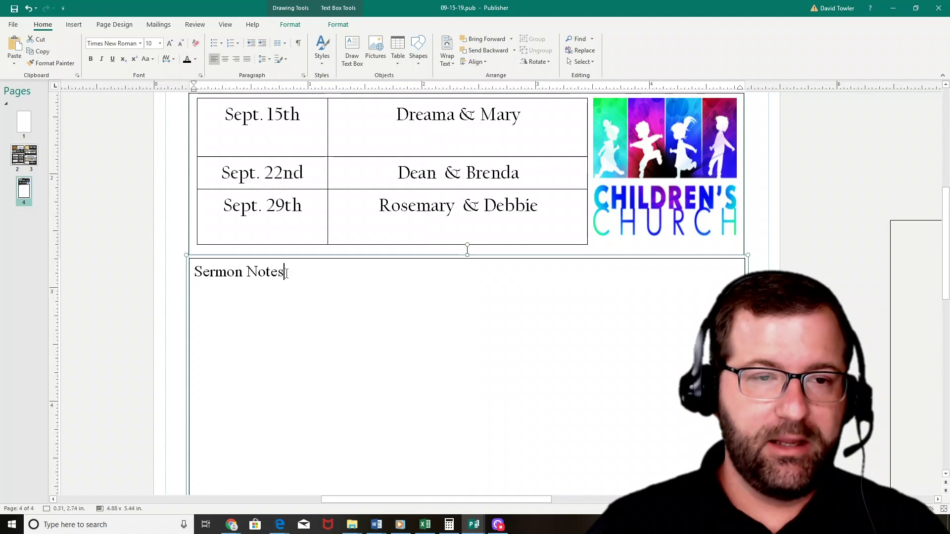
pyautogui.moveTo(286, 274); pyautogui.dragTo(225, 273)
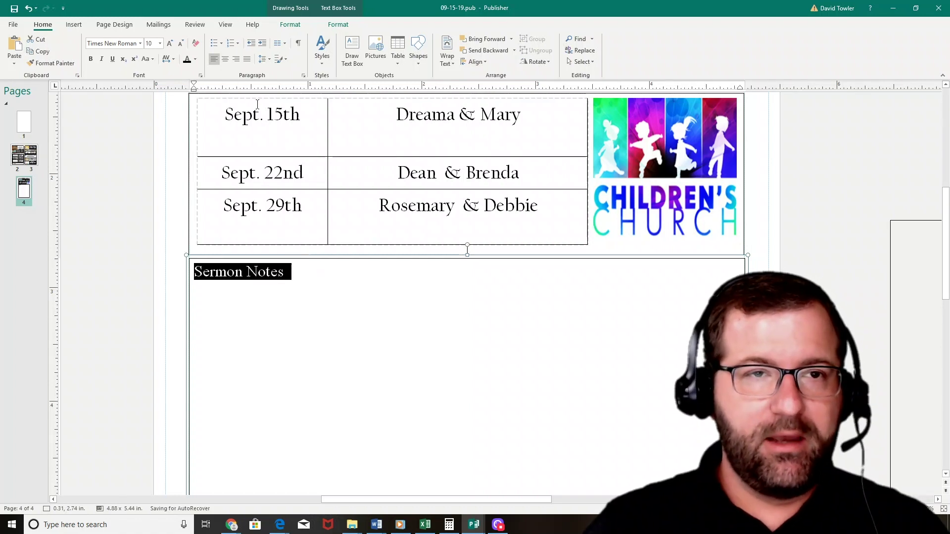
pyautogui.click(226, 63)
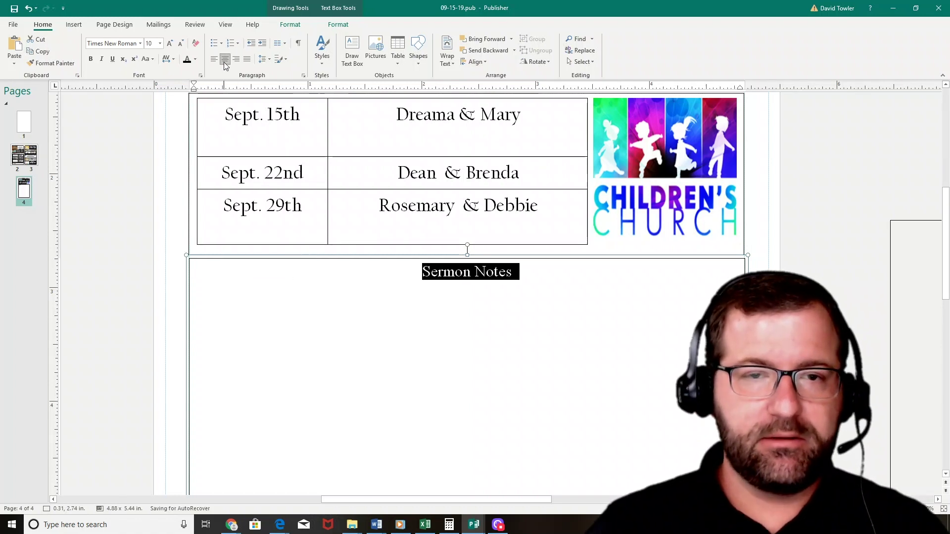
pyautogui.click(113, 60)
pyautogui.click(90, 60)
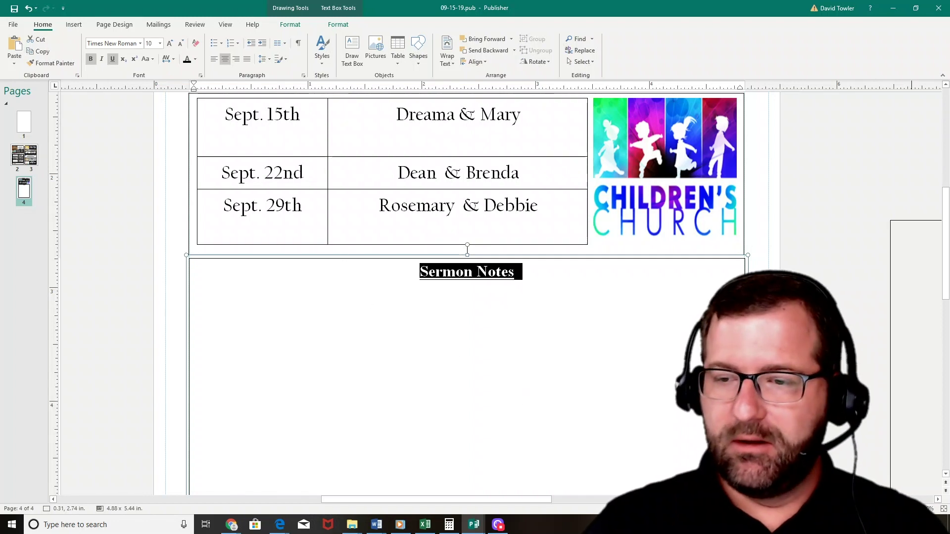
# - Examine the new Sermon Notes heading up close and the editing options offered for its text
pyautogui.keyDown('ctrl'); pyautogui.scroll(2, 219, 185); pyautogui.keyUp('ctrl')
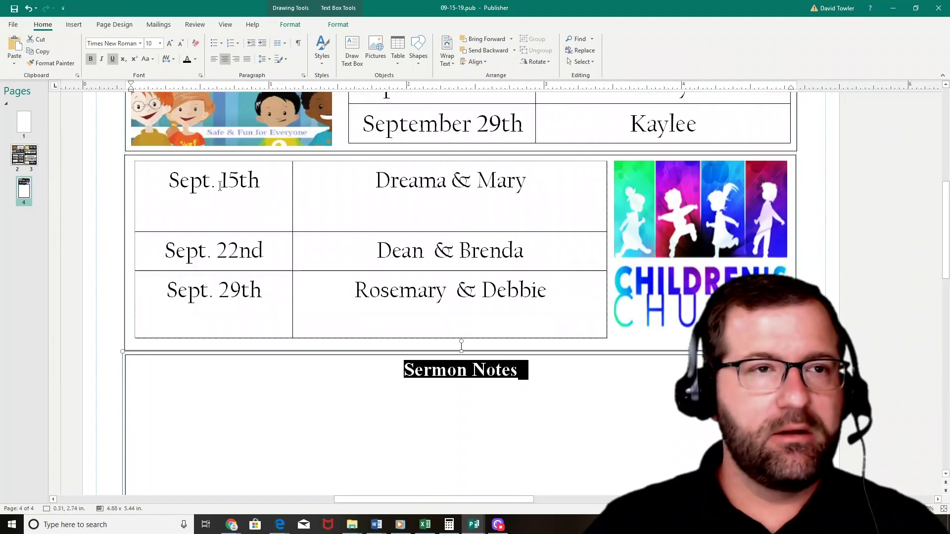
pyautogui.scroll(1, 219, 186)
pyautogui.scroll(-4, 414, 376)
pyautogui.click(448, 268)
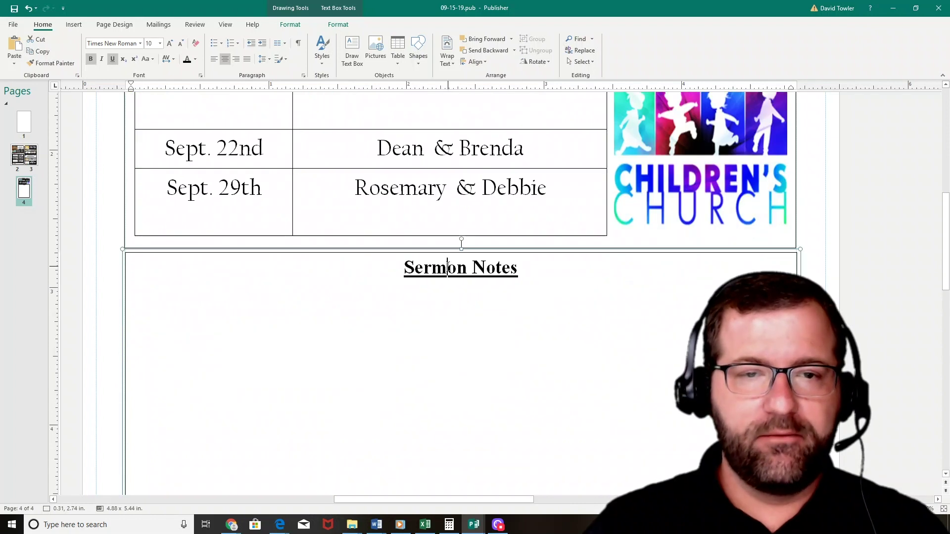
pyautogui.rightClick(493, 271)
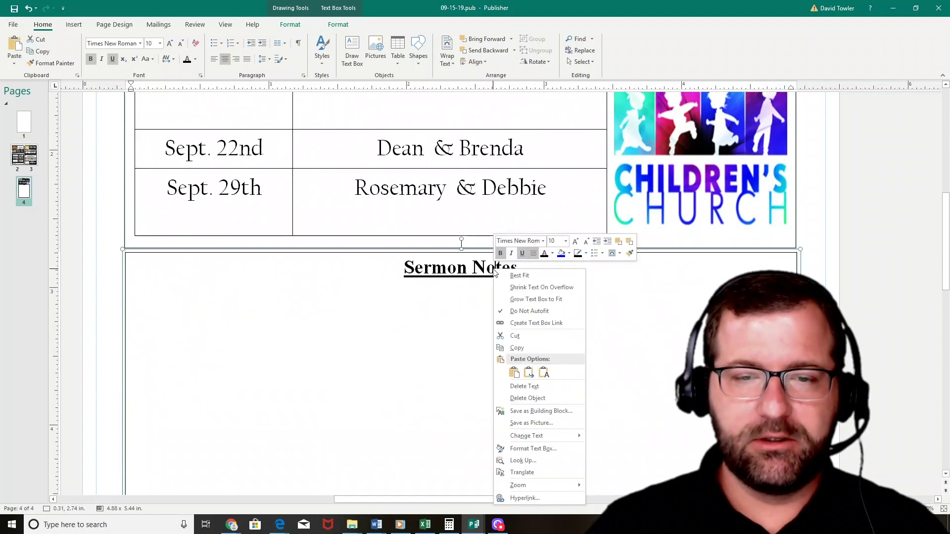
pyautogui.click(443, 308)
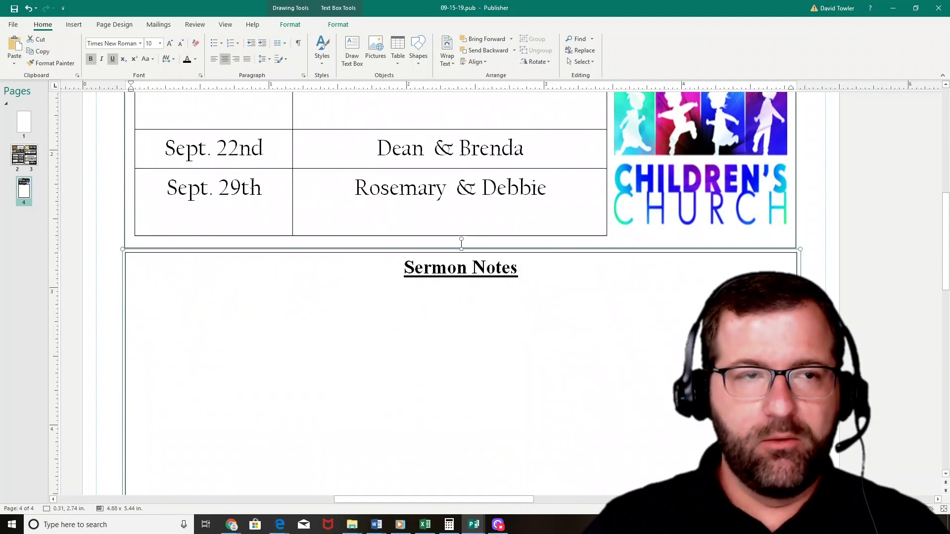
# - Set the font of the whole "Sermon Notes" heading on page 4 to Arial
pyautogui.click(114, 43)
pyautogui.write('Arial')
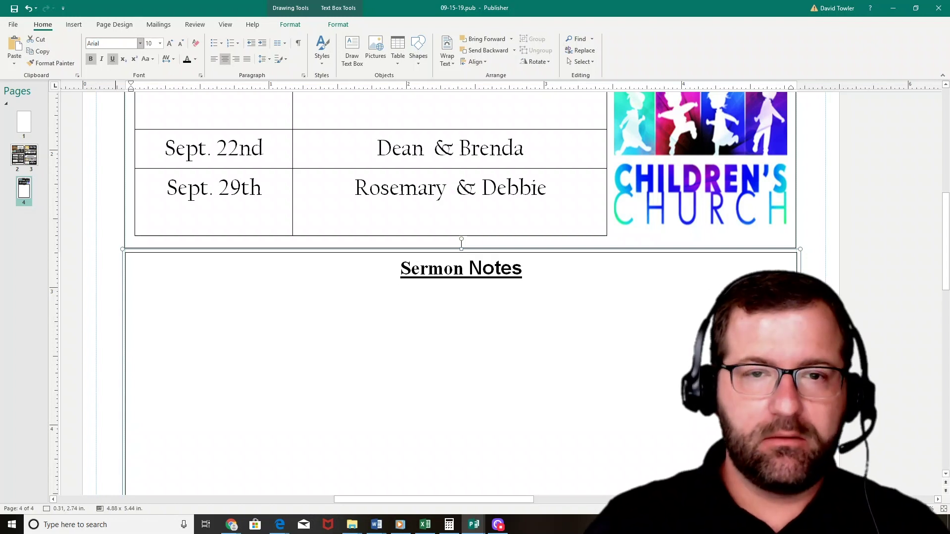
pyautogui.press('Return')
pyautogui.tripleClick(405, 268)
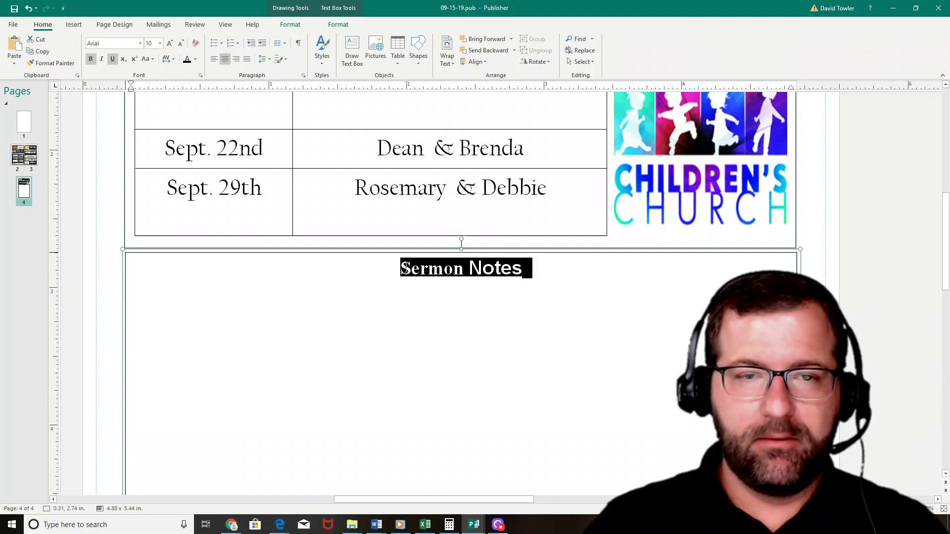
pyautogui.click(140, 45)
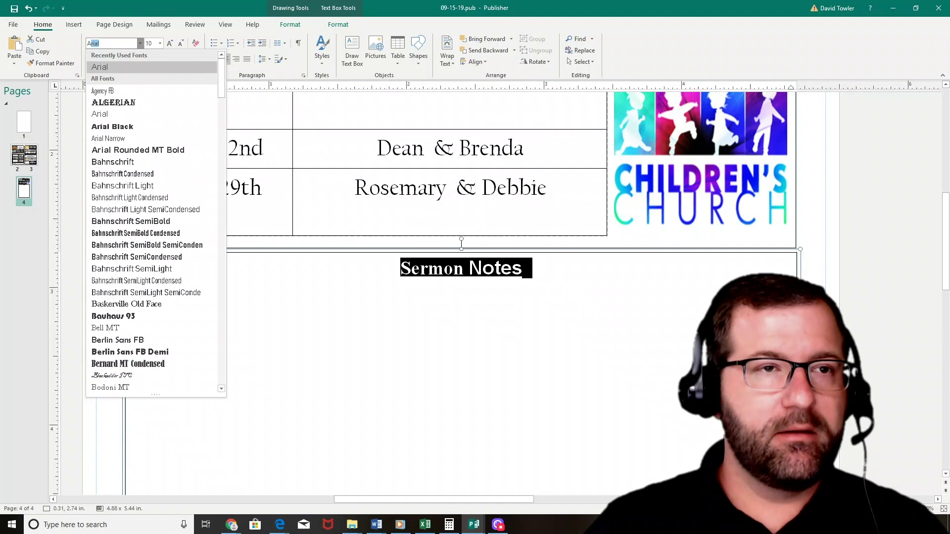
pyautogui.click(148, 44)
pyautogui.click(528, 291)
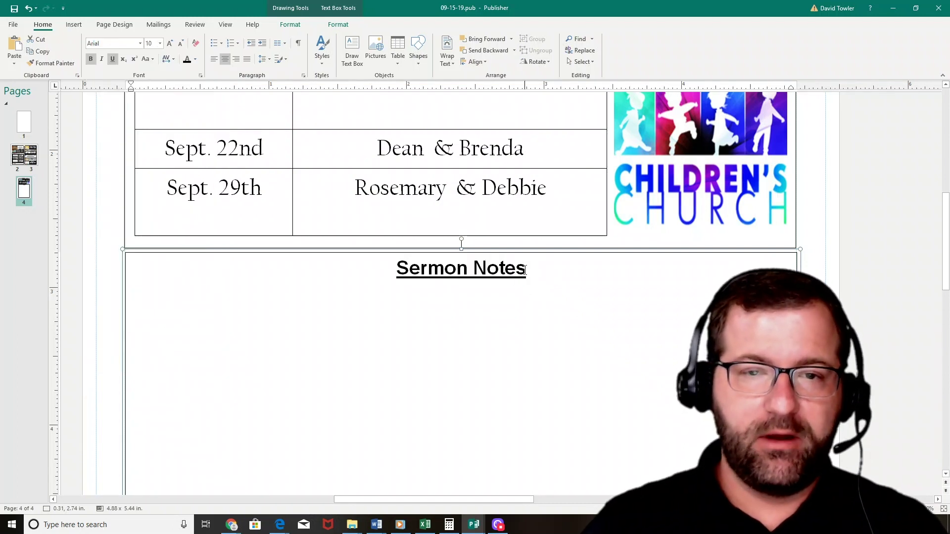
# - Italicize the "Sermon Notes" heading, keeping it underlined
pyautogui.moveTo(525, 271); pyautogui.dragTo(384, 263)
pyautogui.click(101, 59)
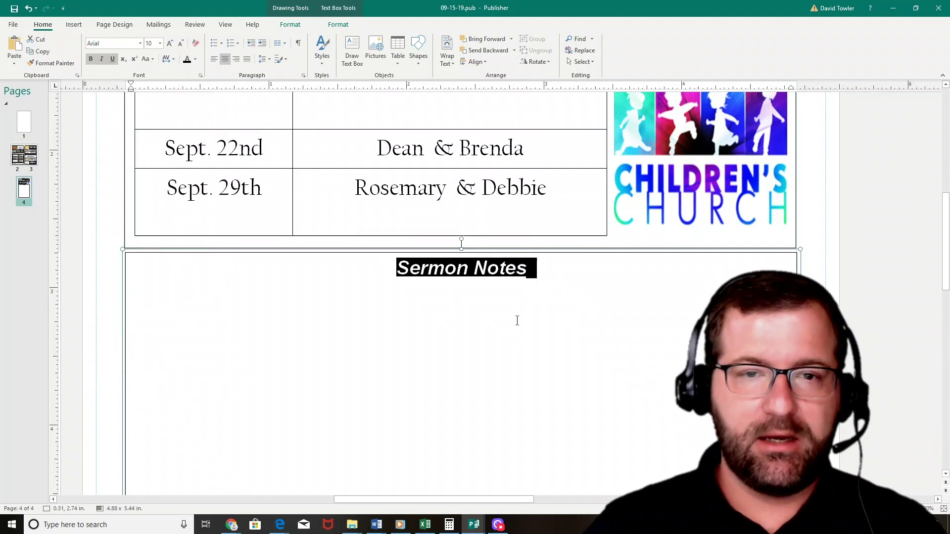
pyautogui.hotkey('ctrl', 'u')
pyautogui.click(602, 309)
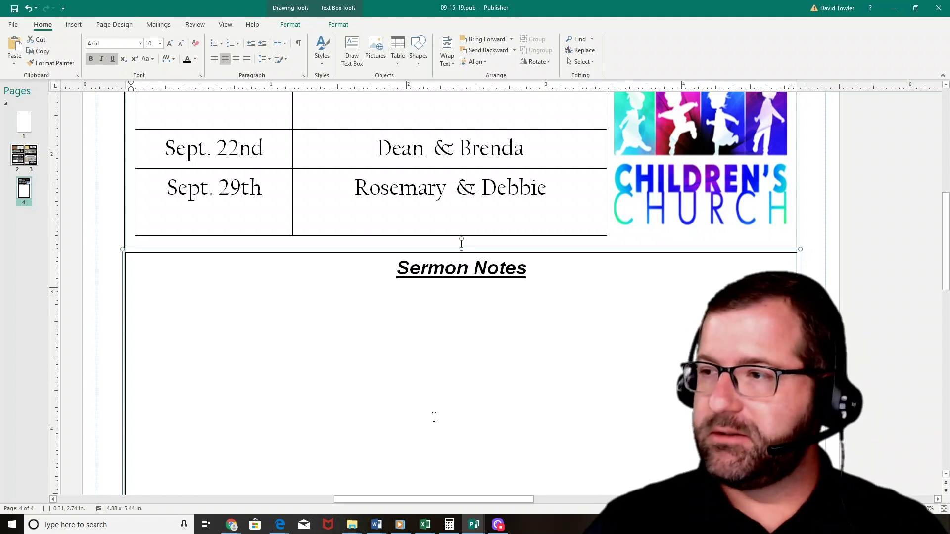
# - Review the Nursery and Children's Church sections on page 4, the service, event and announcement sections on pages 2 and 3, and the front page
pyautogui.scroll(2, 481, 381)
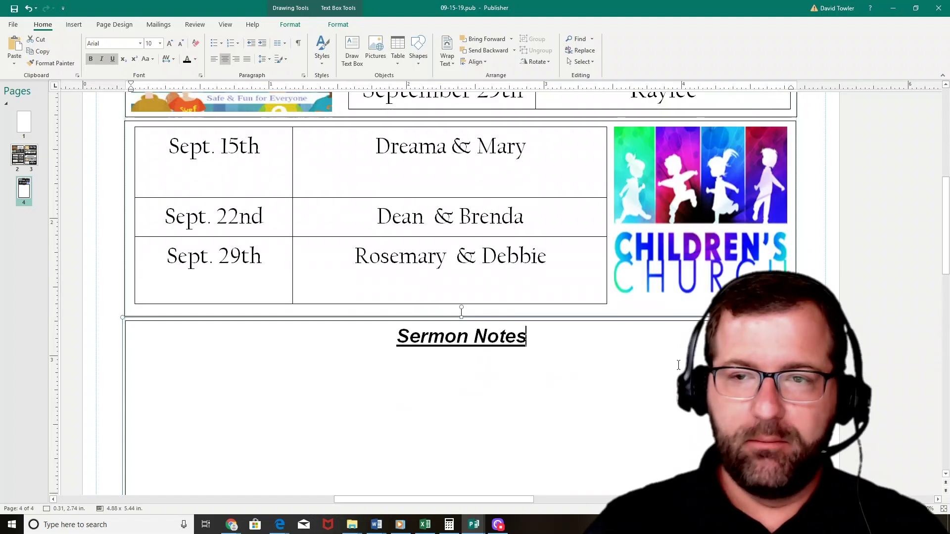
pyautogui.click(695, 266)
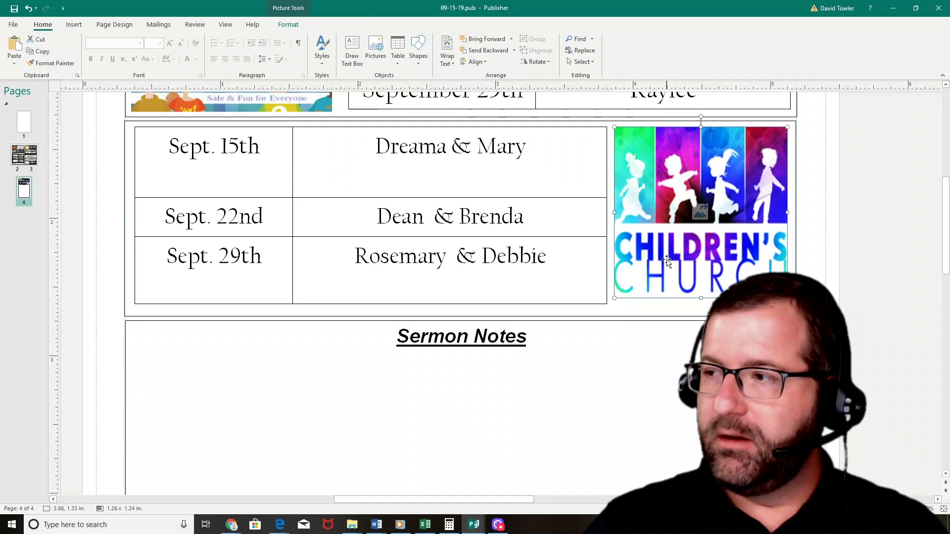
pyautogui.scroll(5, 511, 378)
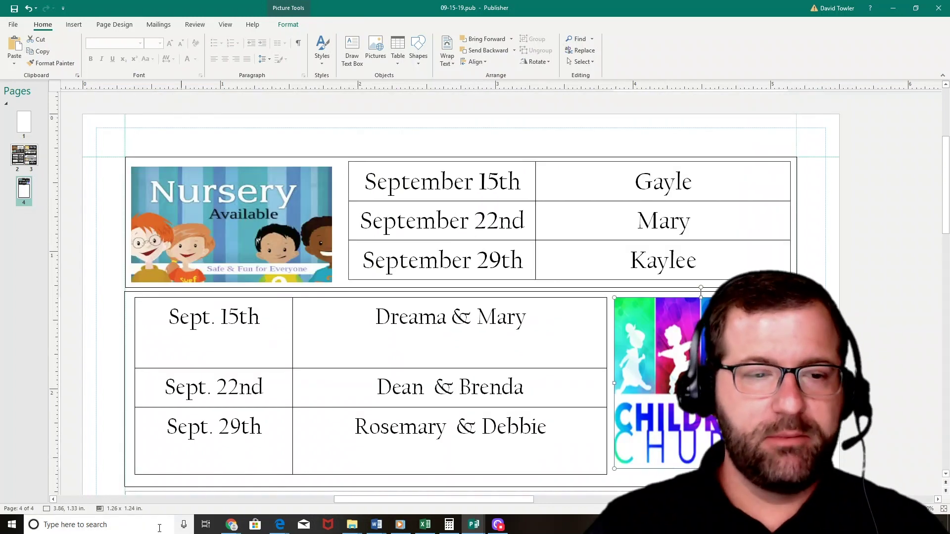
pyautogui.click(25, 157)
pyautogui.scroll(-8, 541, 419)
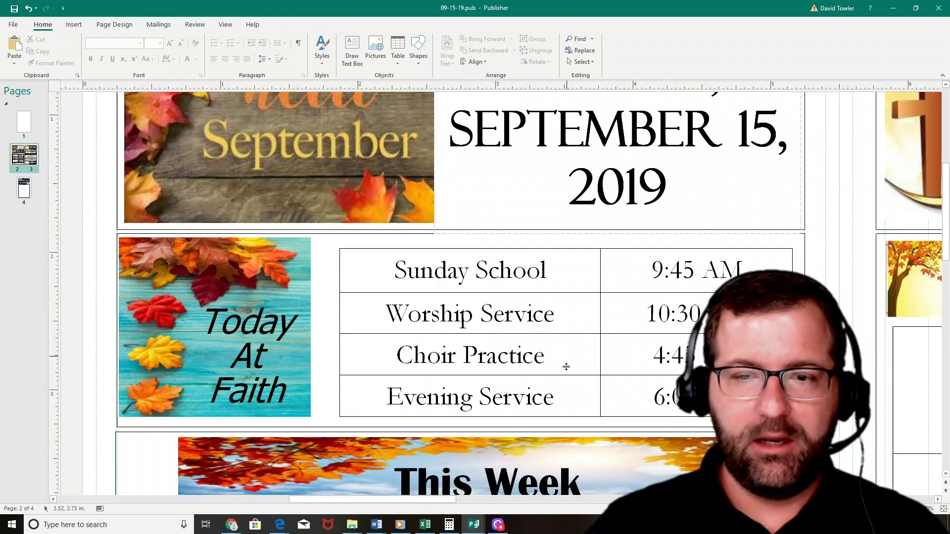
pyautogui.scroll(-12, 539, 420)
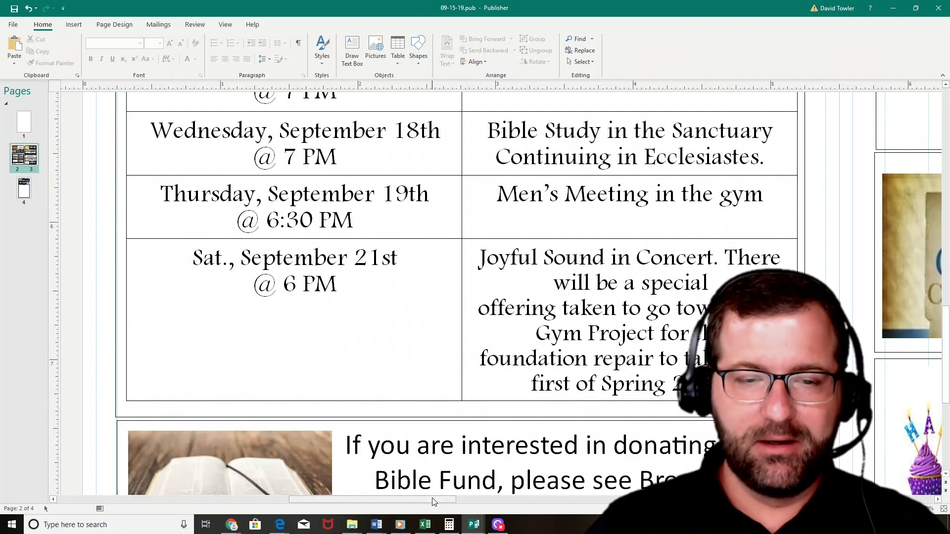
pyautogui.moveTo(431, 500); pyautogui.dragTo(563, 500)
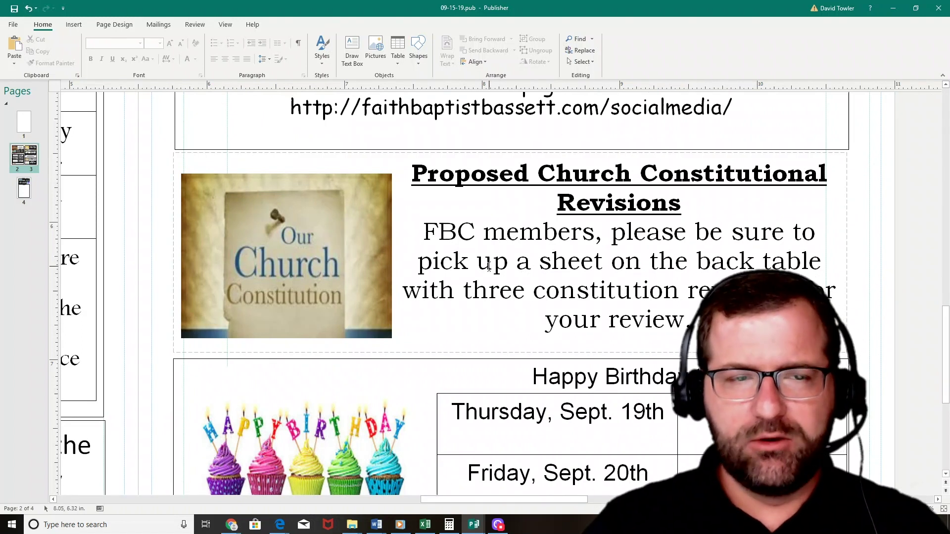
pyautogui.scroll(10, 495, 292)
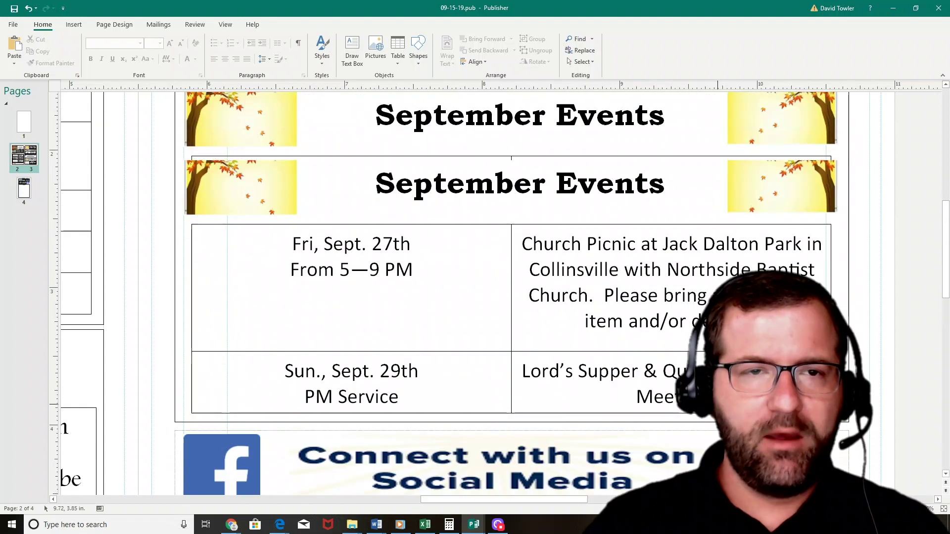
pyautogui.scroll(1, 341, 368)
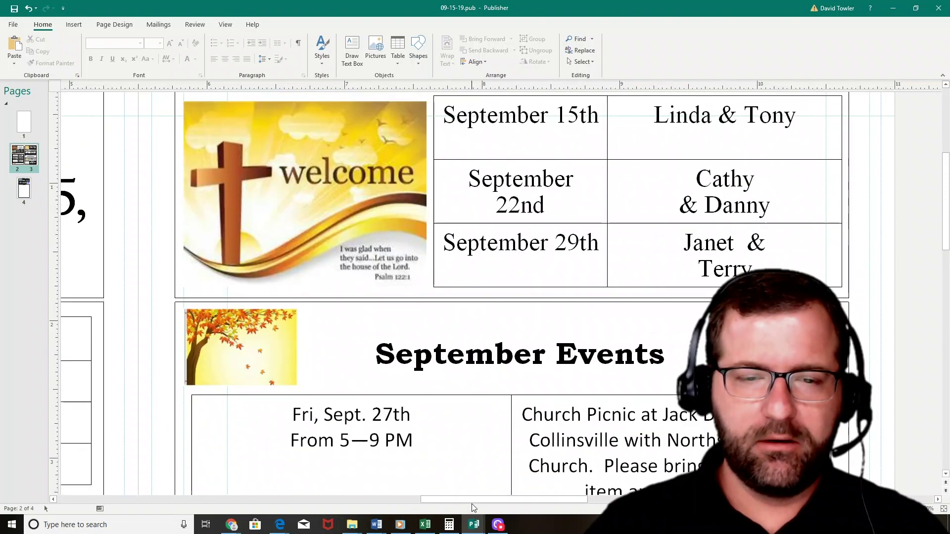
pyautogui.moveTo(470, 499); pyautogui.dragTo(431, 498)
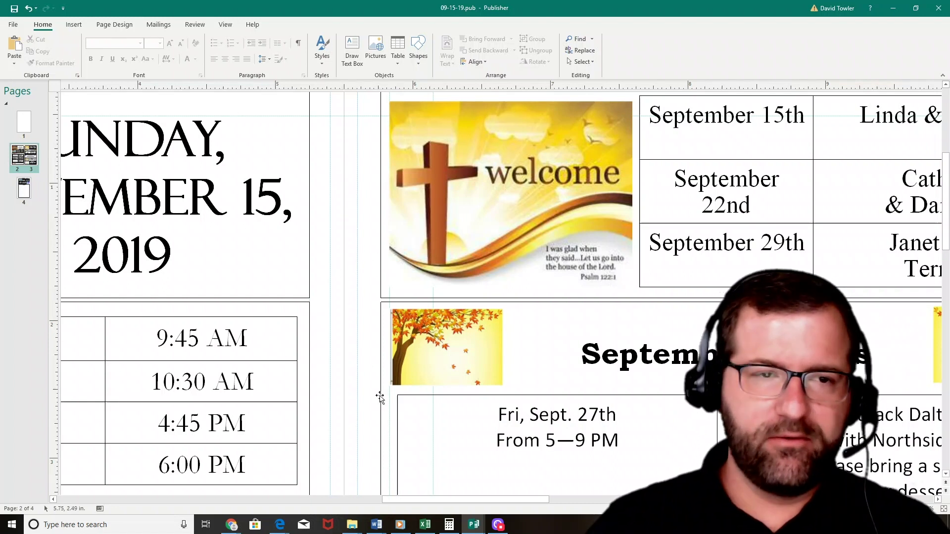
pyautogui.moveTo(473, 500); pyautogui.dragTo(373, 497)
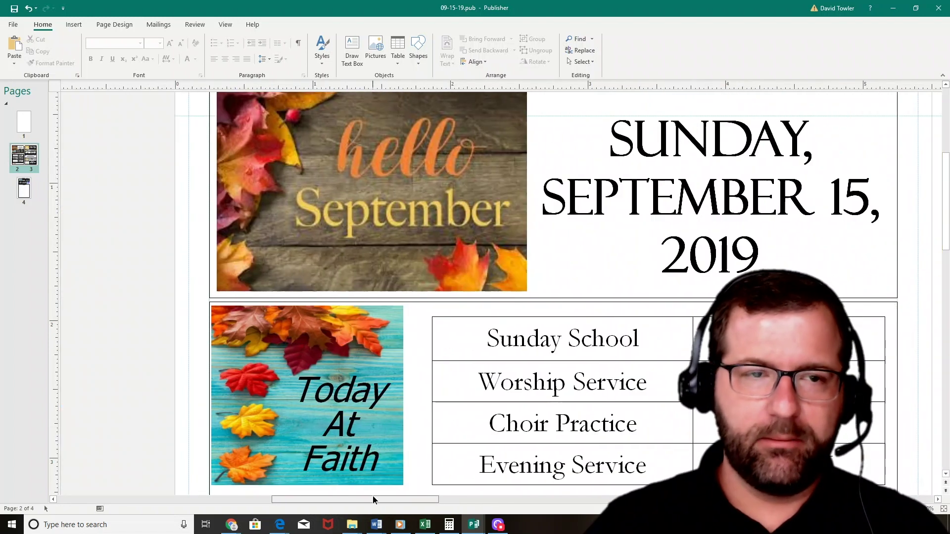
pyautogui.click(23, 124)
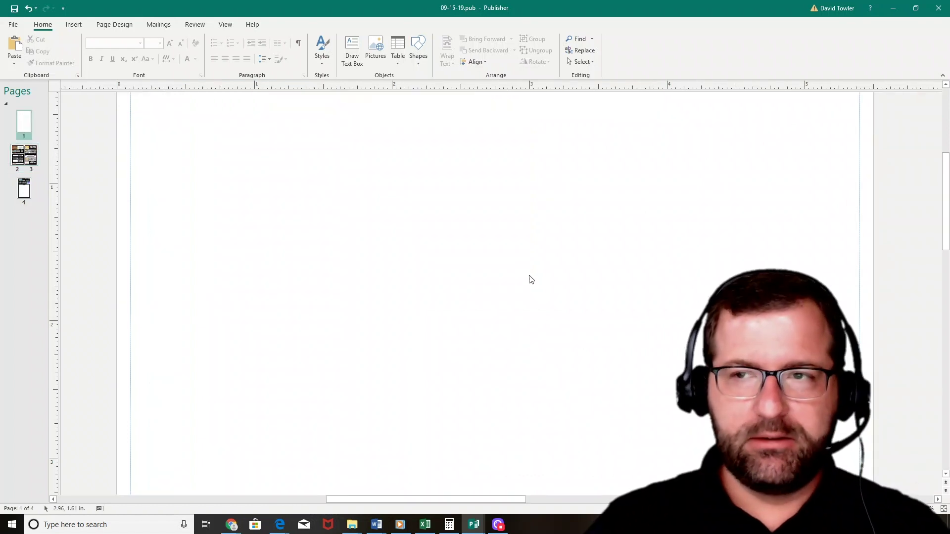
pyautogui.scroll(3, 545, 321)
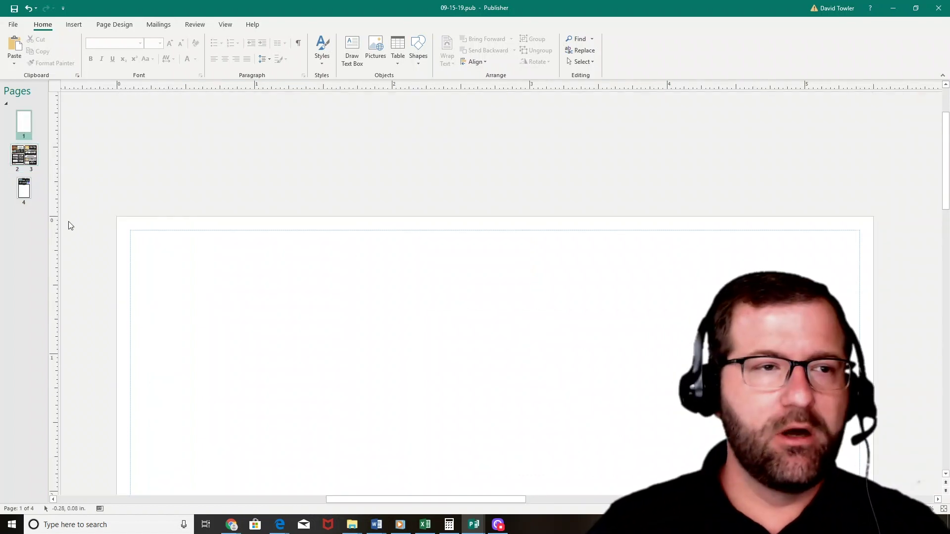
pyautogui.click(31, 166)
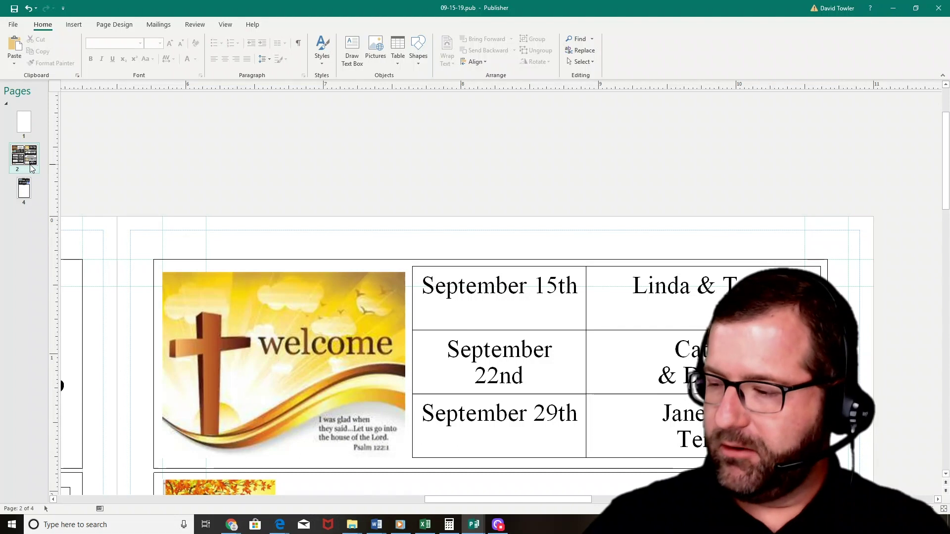